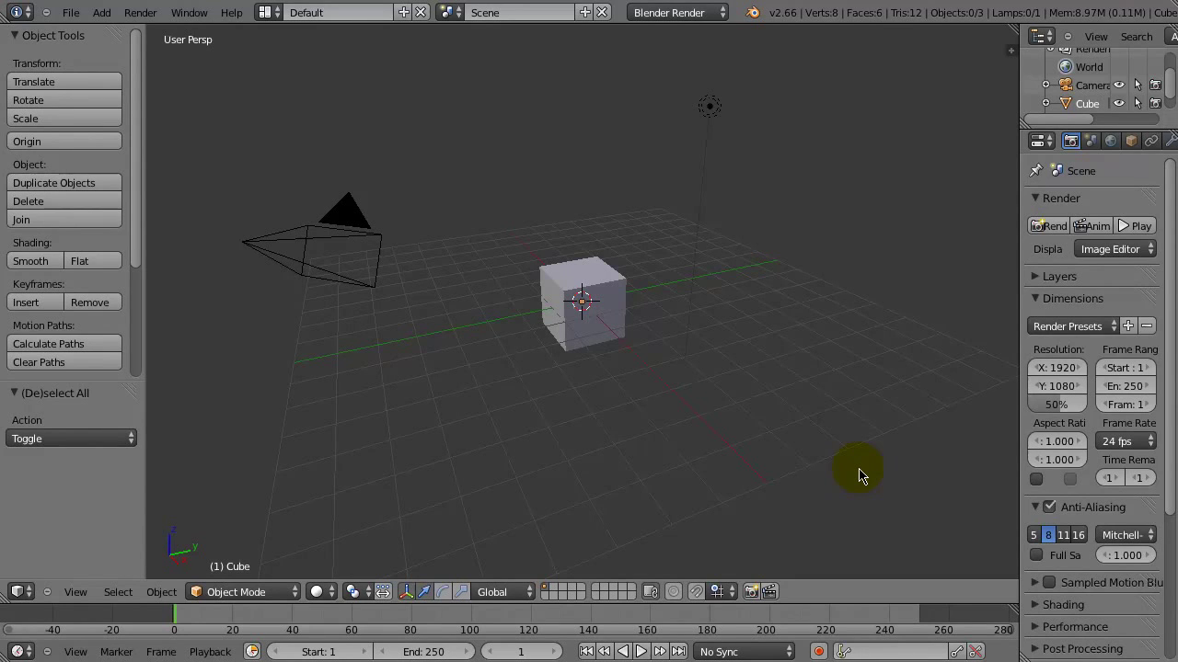
Step: Switch the screen layout to Animation, then enlarge the F-Curve Editor's height and widen the animation editors
click(265, 12)
click(289, 61)
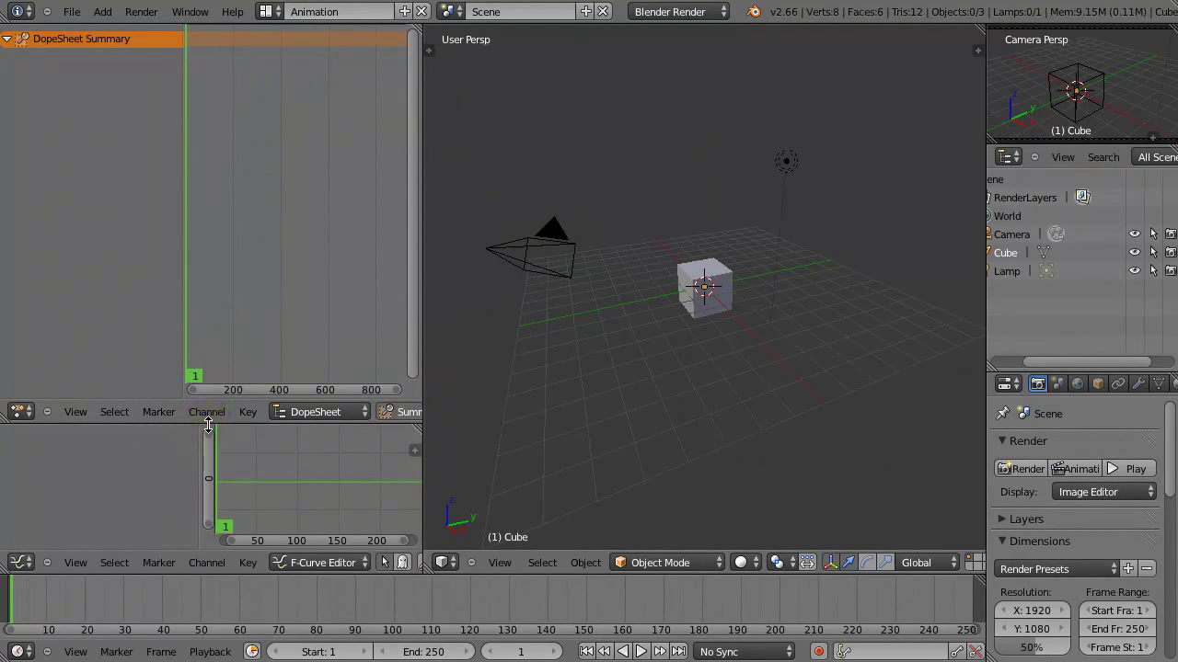
drag(212, 425, 229, 297)
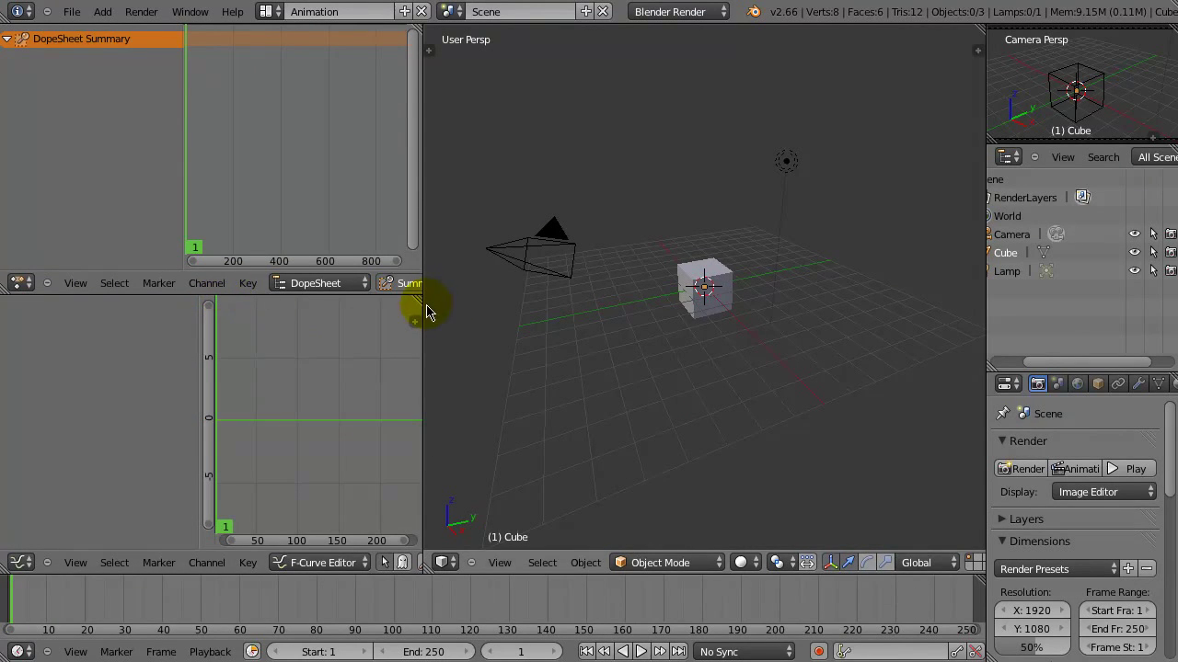
drag(435, 307, 474, 307)
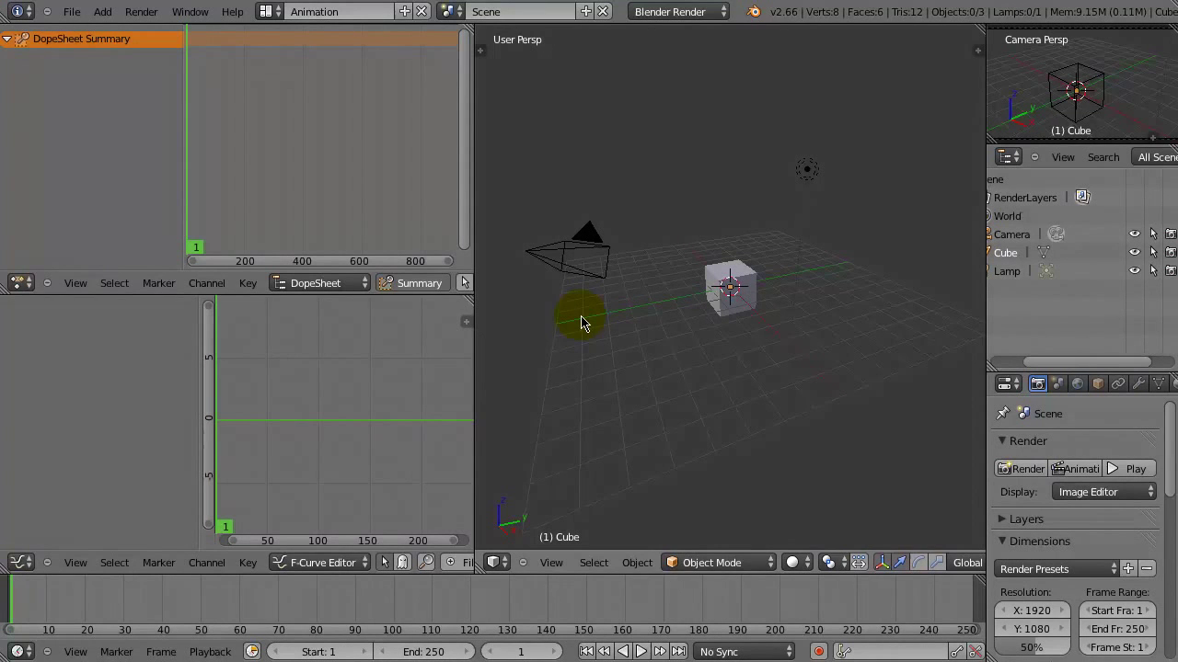
Step: Set the animation range to start at frame 11 and end at frame 500
drag(318, 651, 441, 655)
click(439, 654)
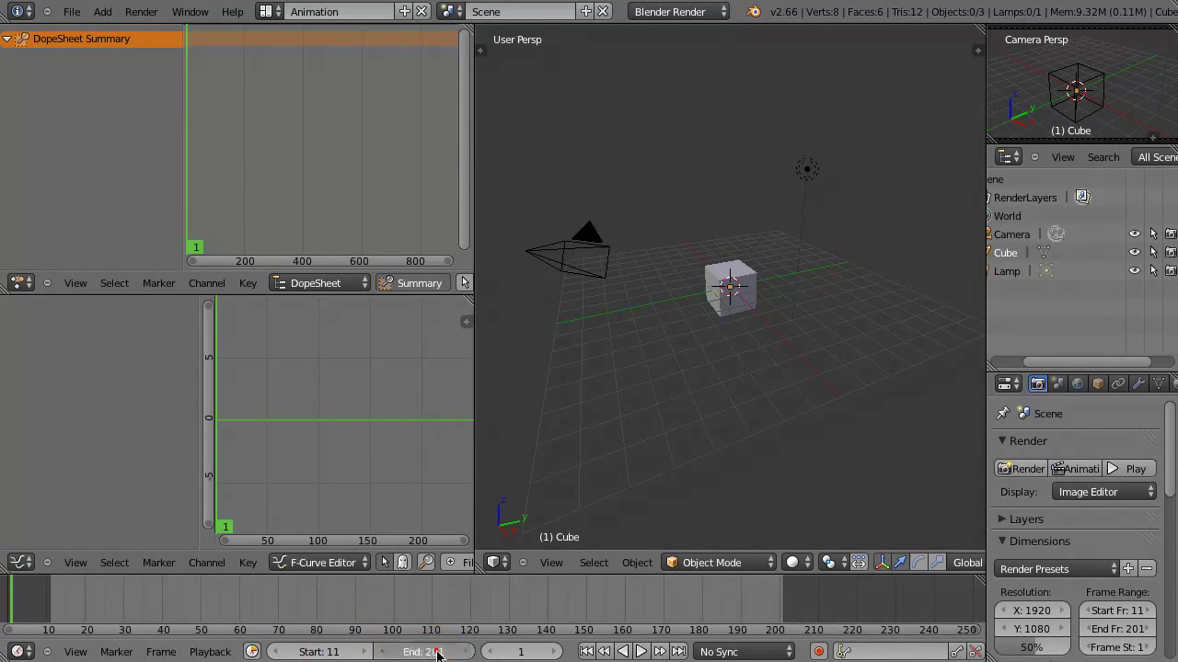
text(500)
key(Return)
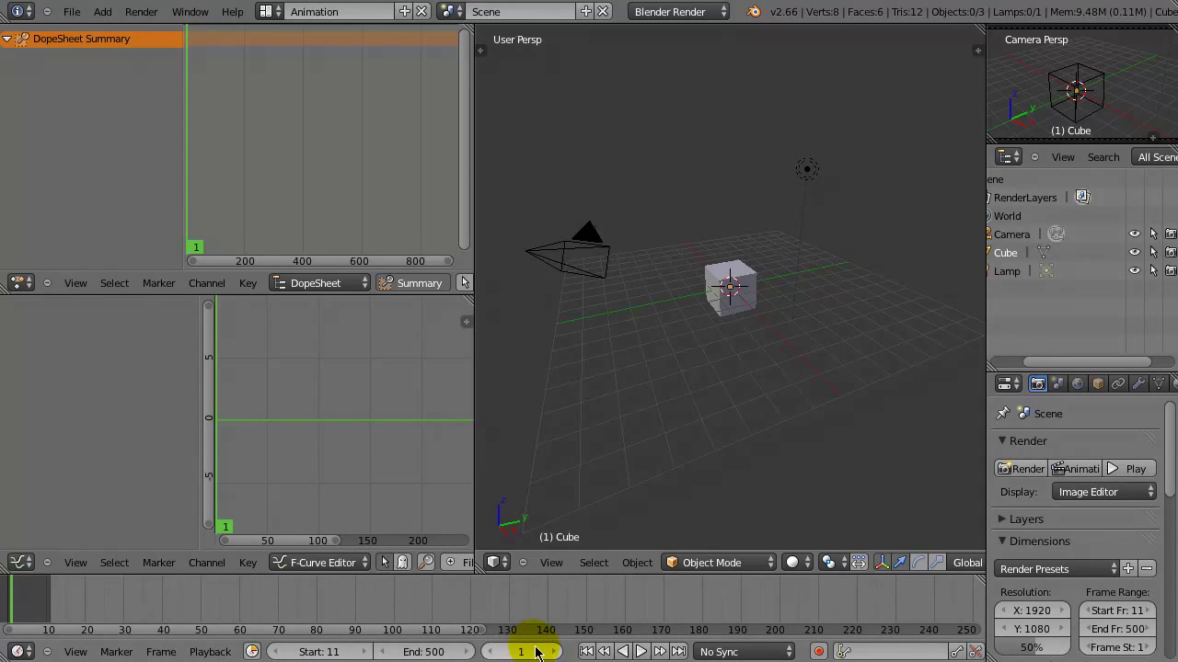
Step: Scrub through the timeline to frame 123
click(276, 605)
drag(414, 611, 483, 626)
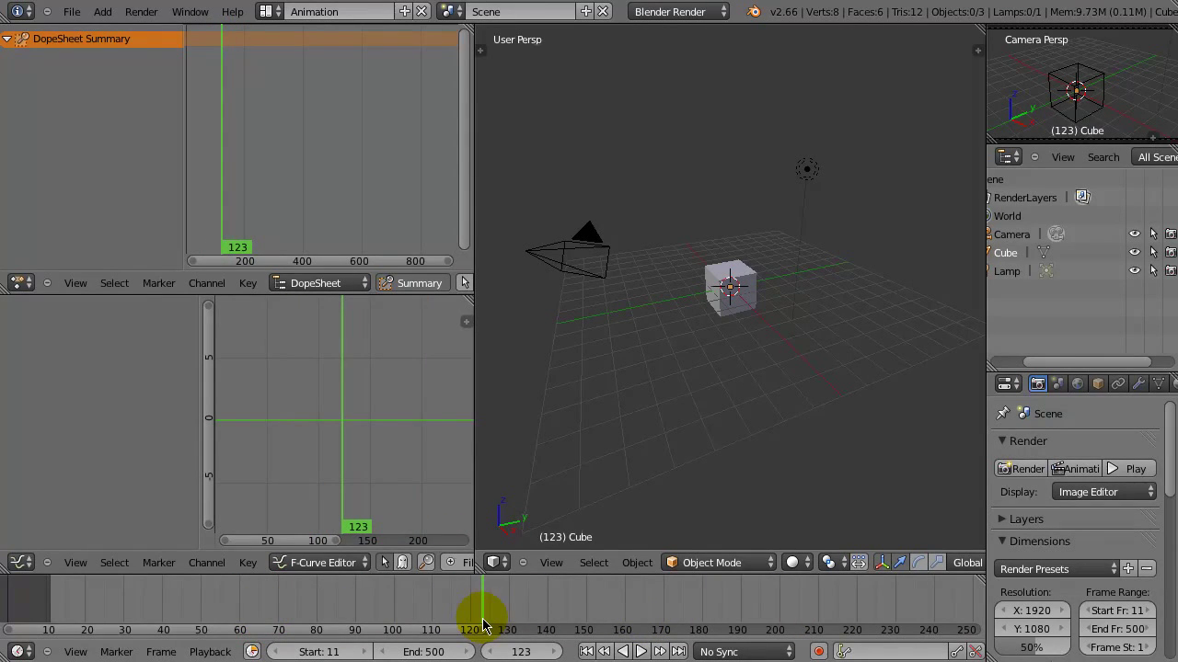
ctrl+middle_drag(483, 626, 410, 612)
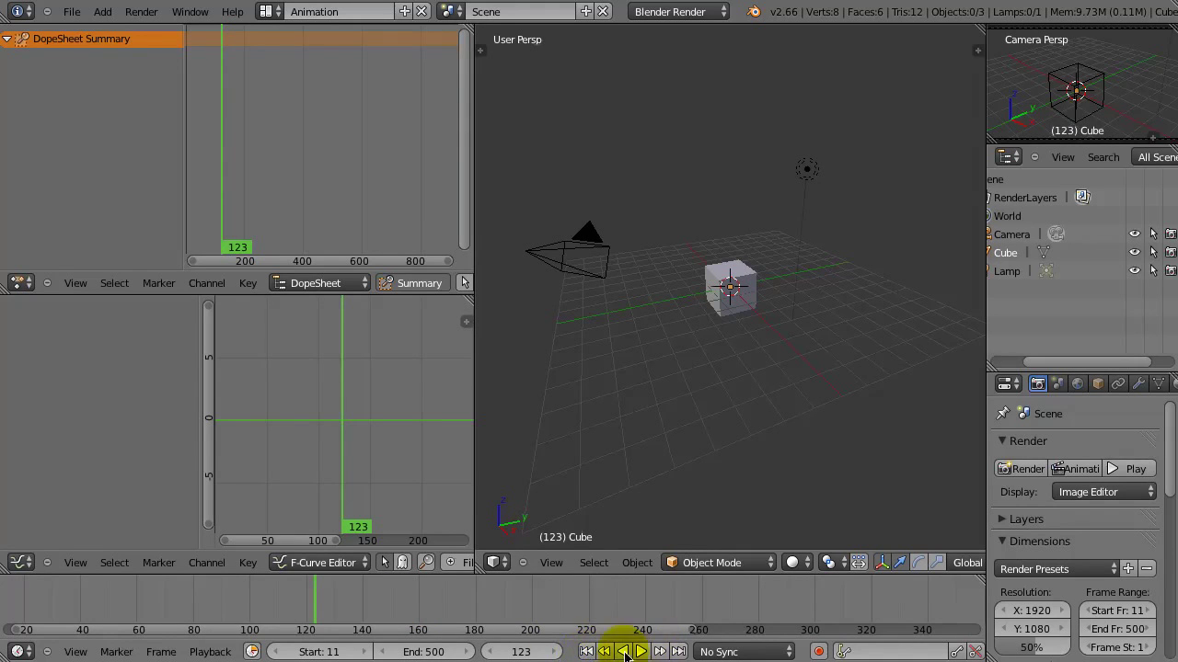
click(821, 651)
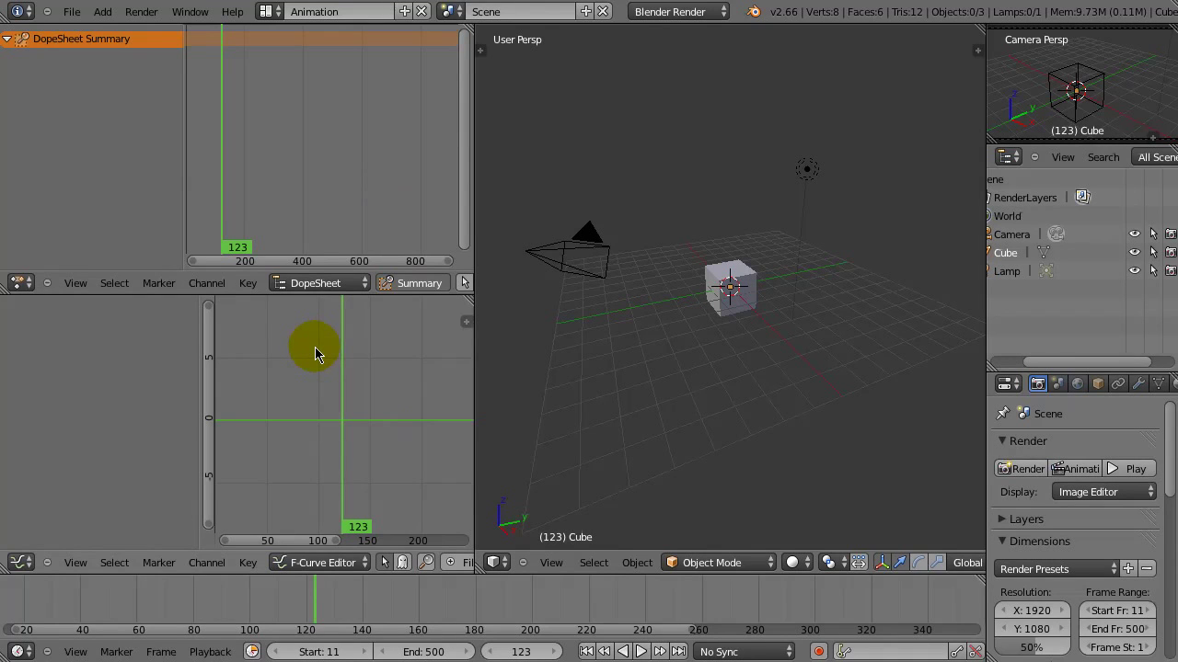
Step: Set the animation range to start at frame 1 and end at frame 24
click(330, 651)
text(11)
key(Return)
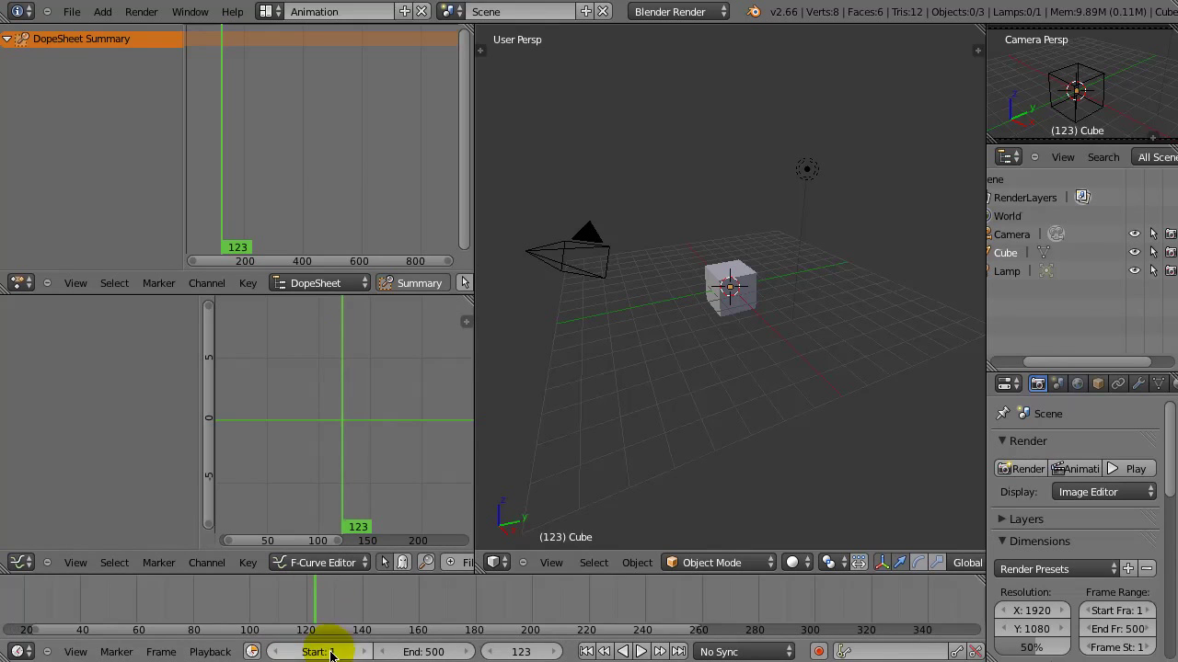
click(421, 649)
text(24)
key(Return)
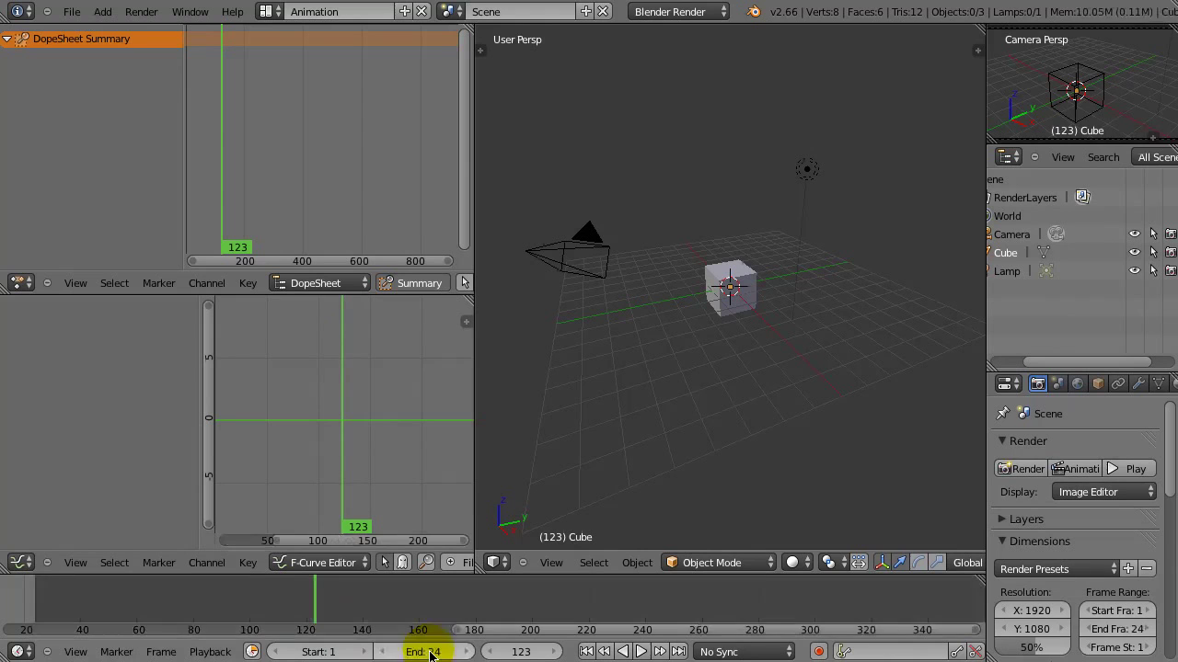
Step: Set the current frame to 1 and fit the frame 1 to 24 range across the timeline
click(520, 651)
text(1)
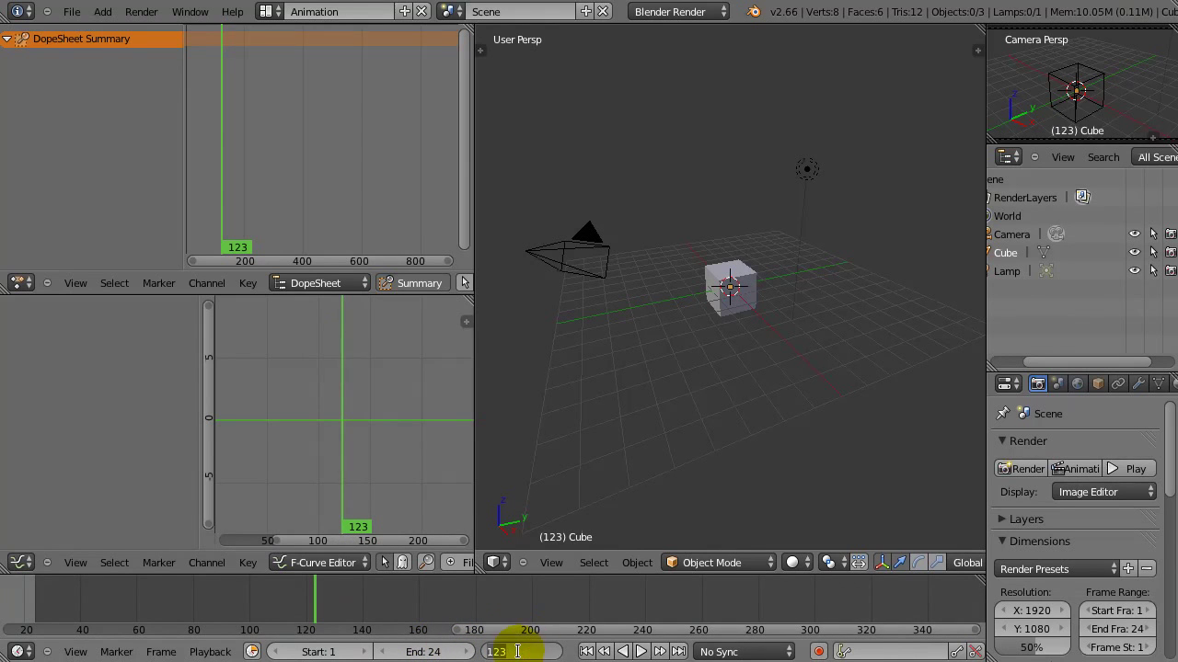
key(Return)
middle_drag(252, 605, 545, 607)
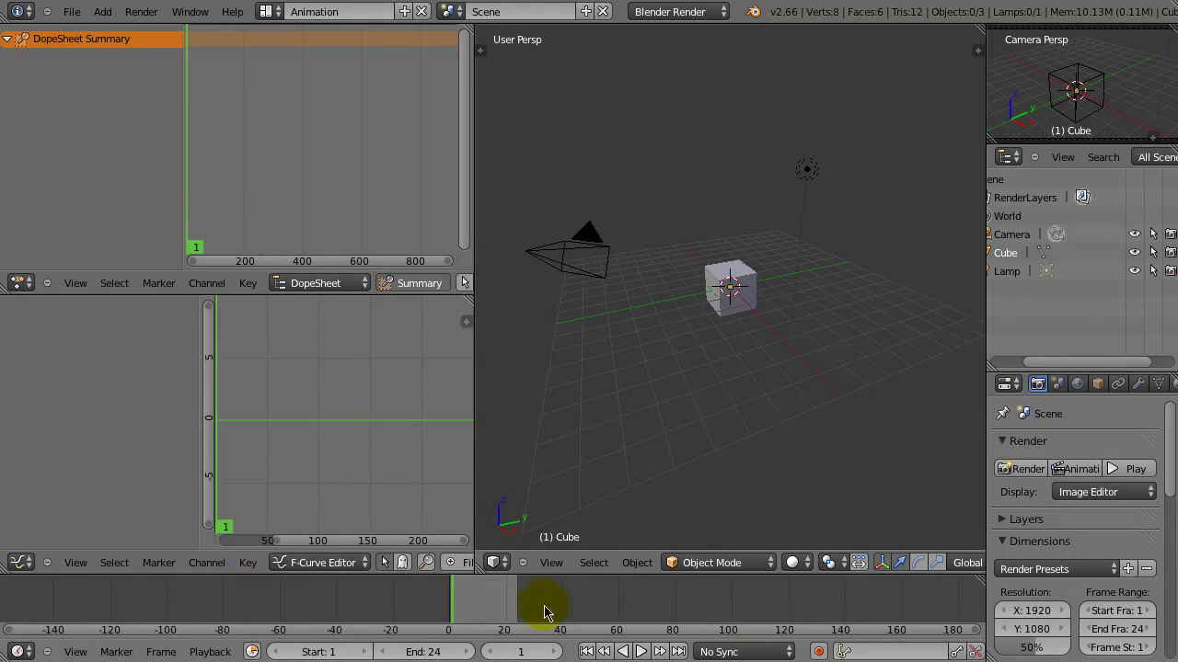
scroll(529, 606, up, 12)
scroll(514, 603, up, 10)
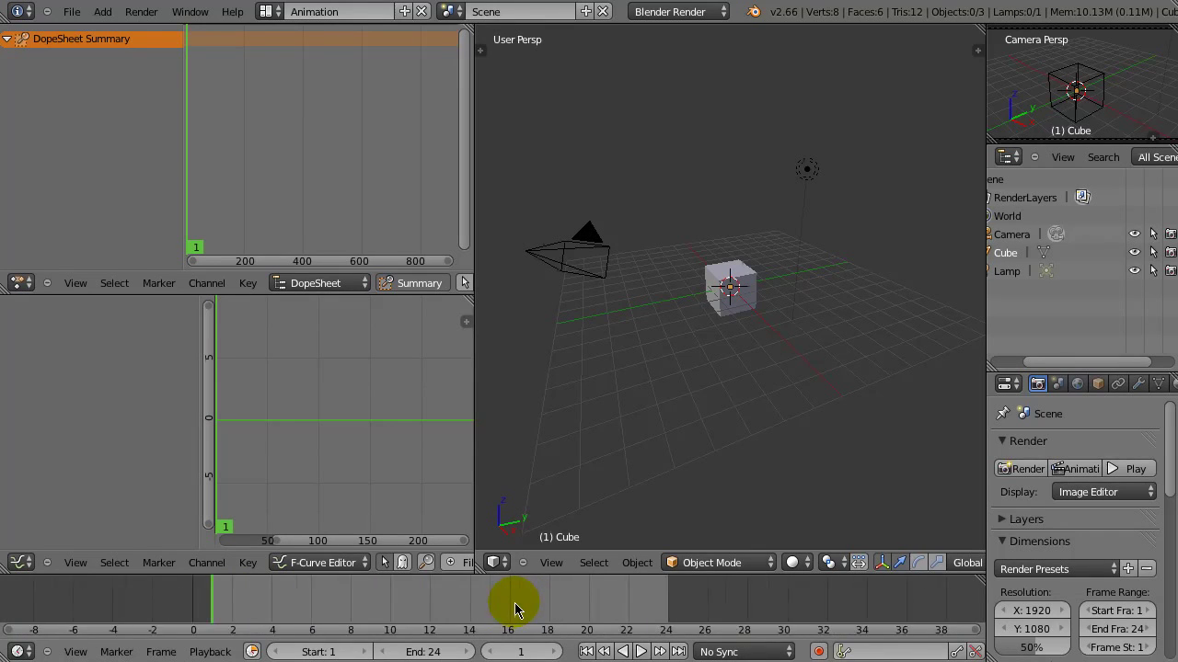
middle_drag(514, 603, 583, 592)
scroll(583, 593, up, 2)
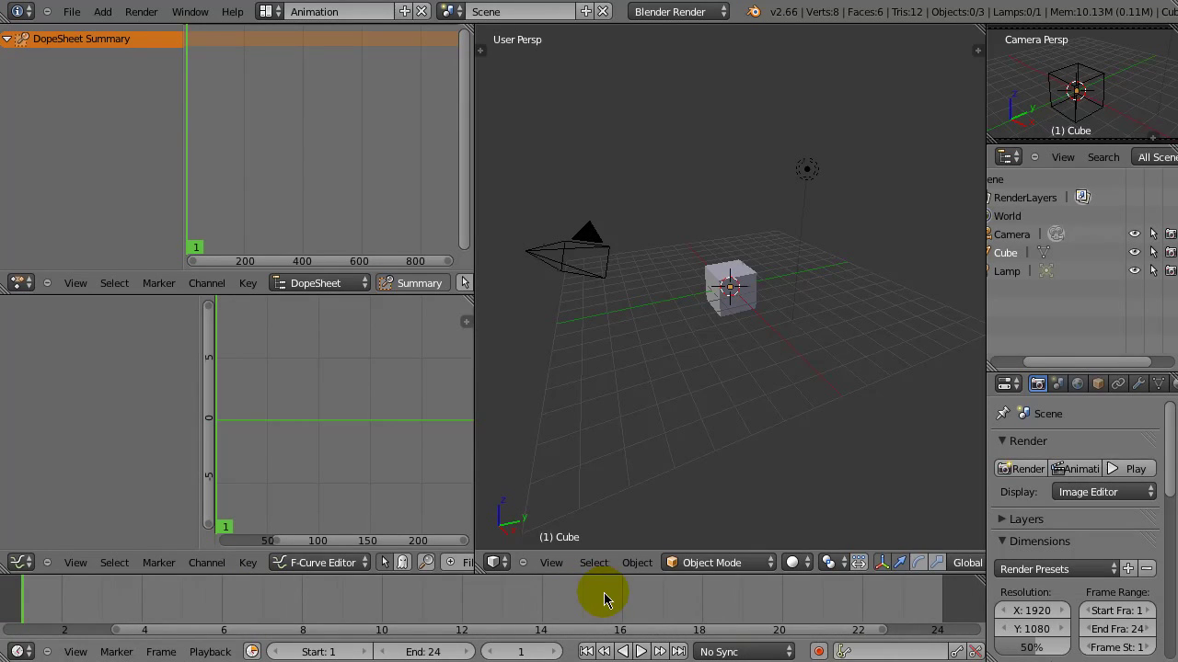
Step: Delete all the default objects from the scene
middle_drag(686, 342, 700, 341)
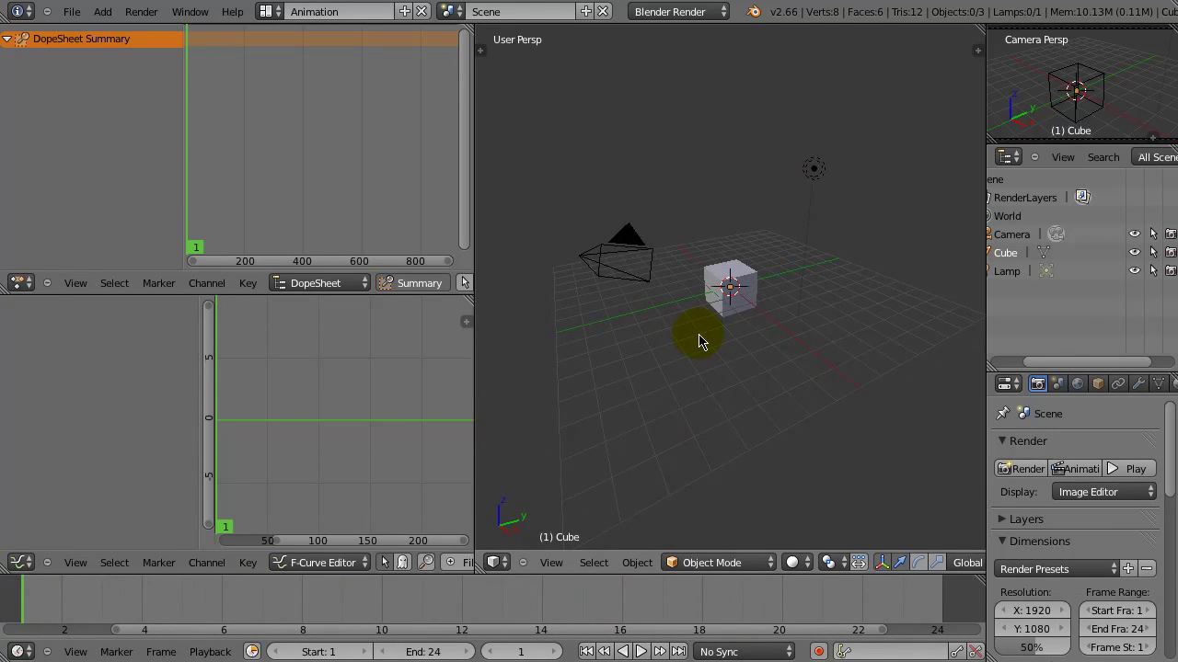
key(a)
key(x)
click(699, 336)
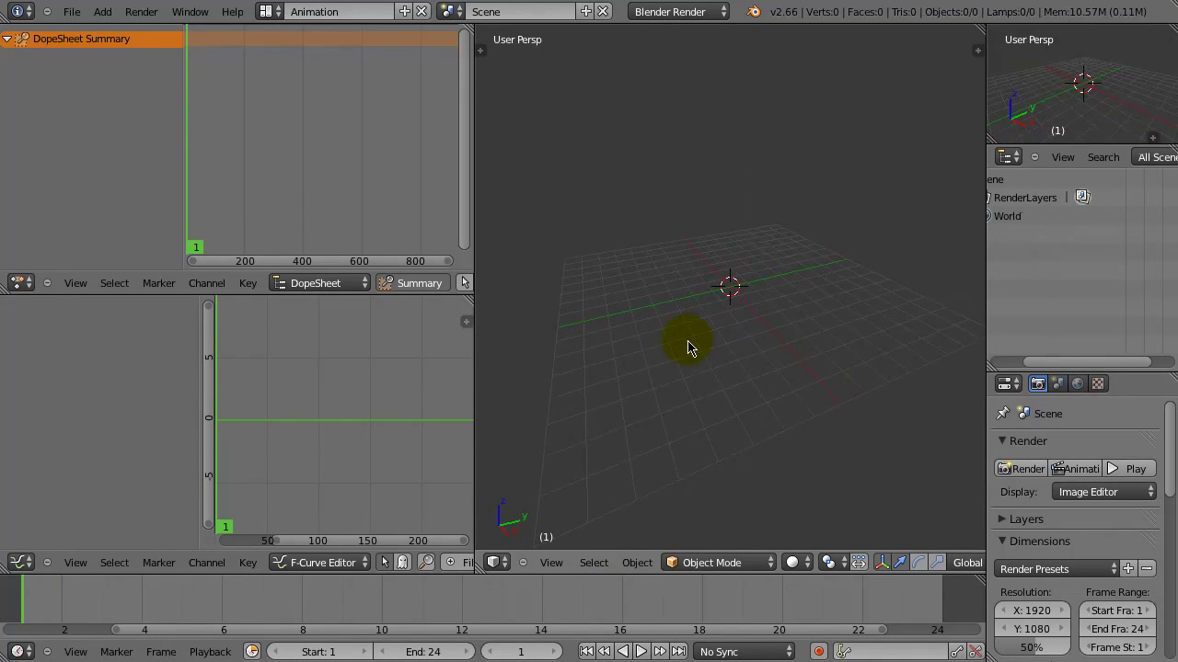
Step: Add a UV sphere at the 3D cursor and raise it along Z to about 5.76
key(shift+a)
mouse_move(689, 341)
click(763, 400)
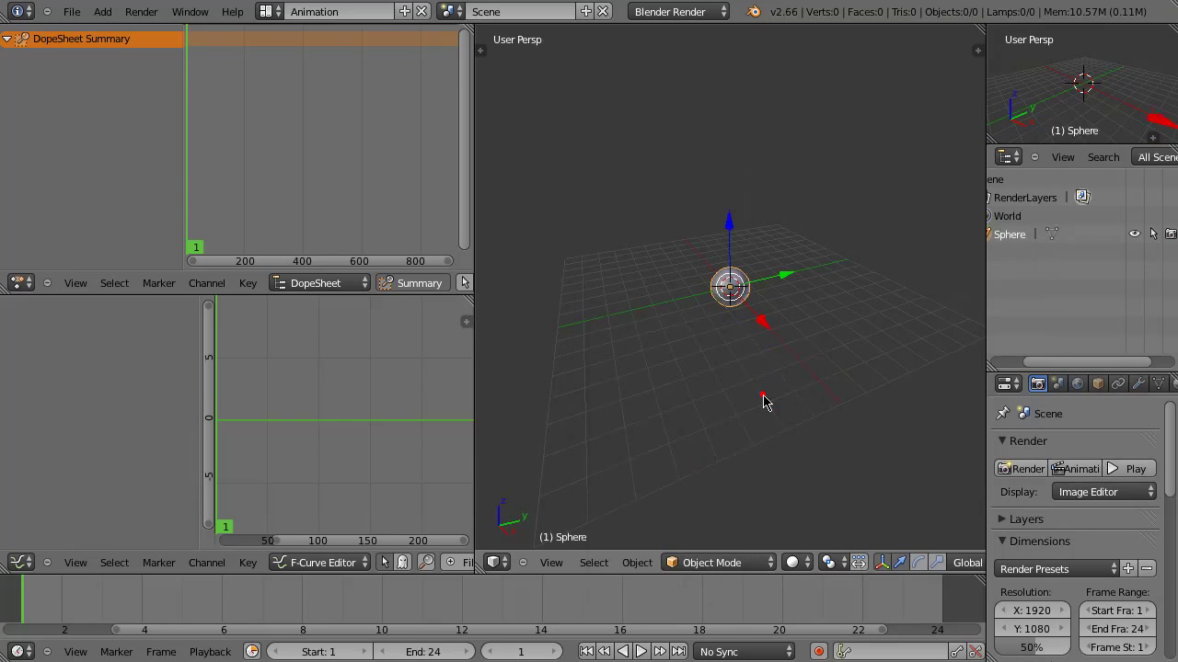
scroll(771, 377, up, 3)
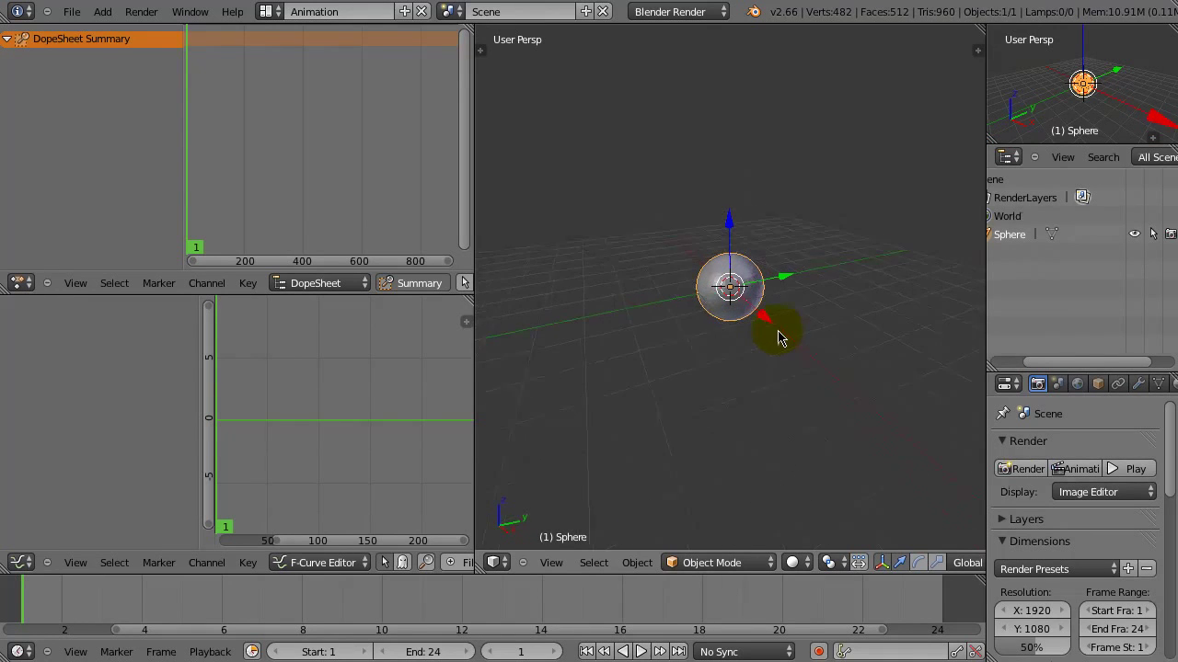
drag(728, 226, 728, 36)
middle_drag(788, 131, 793, 175)
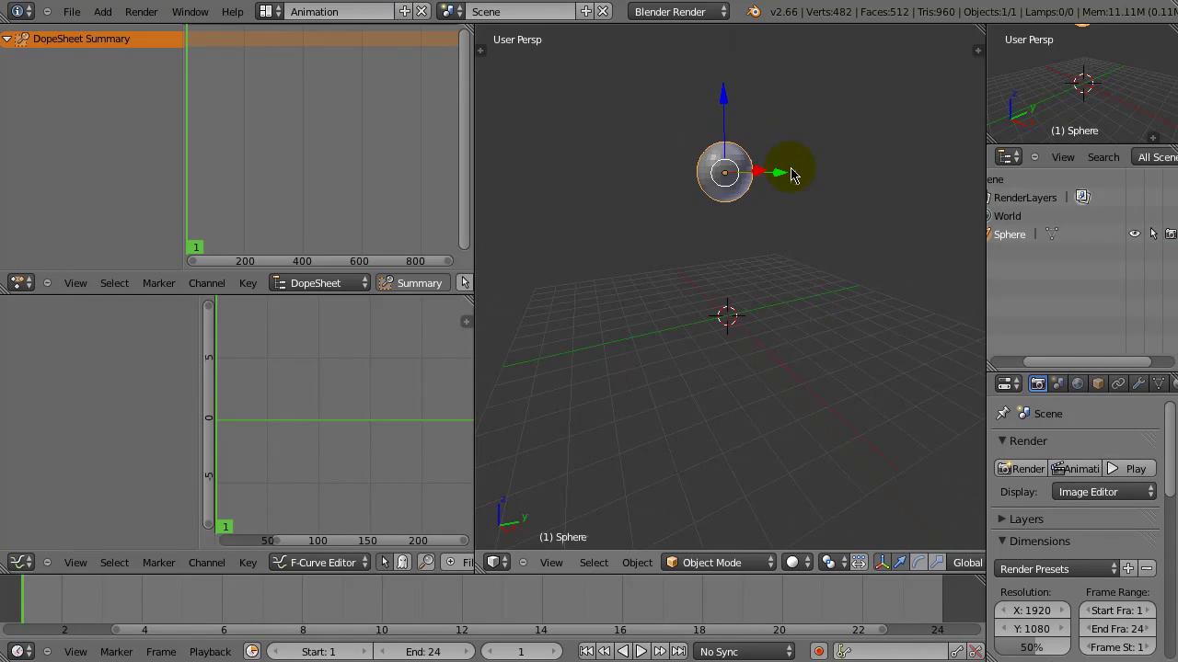
Step: Insert a LocRotScale keyframe for the sphere at frame 1 and show its transform properties in the 3D view
key(i)
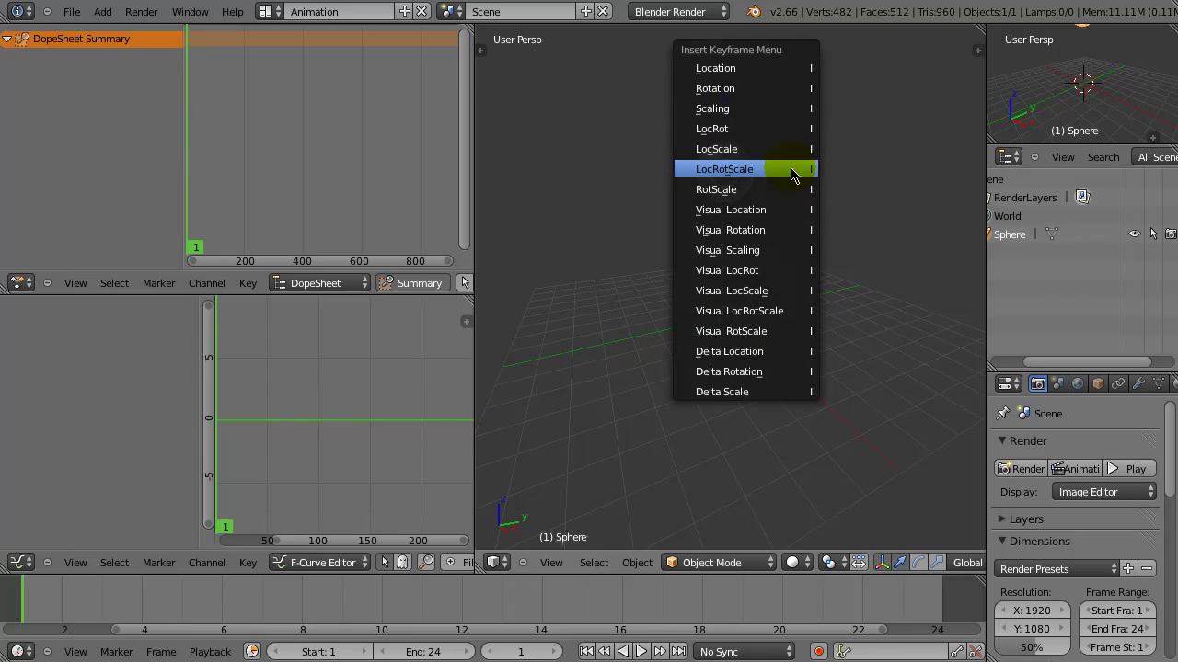
click(729, 171)
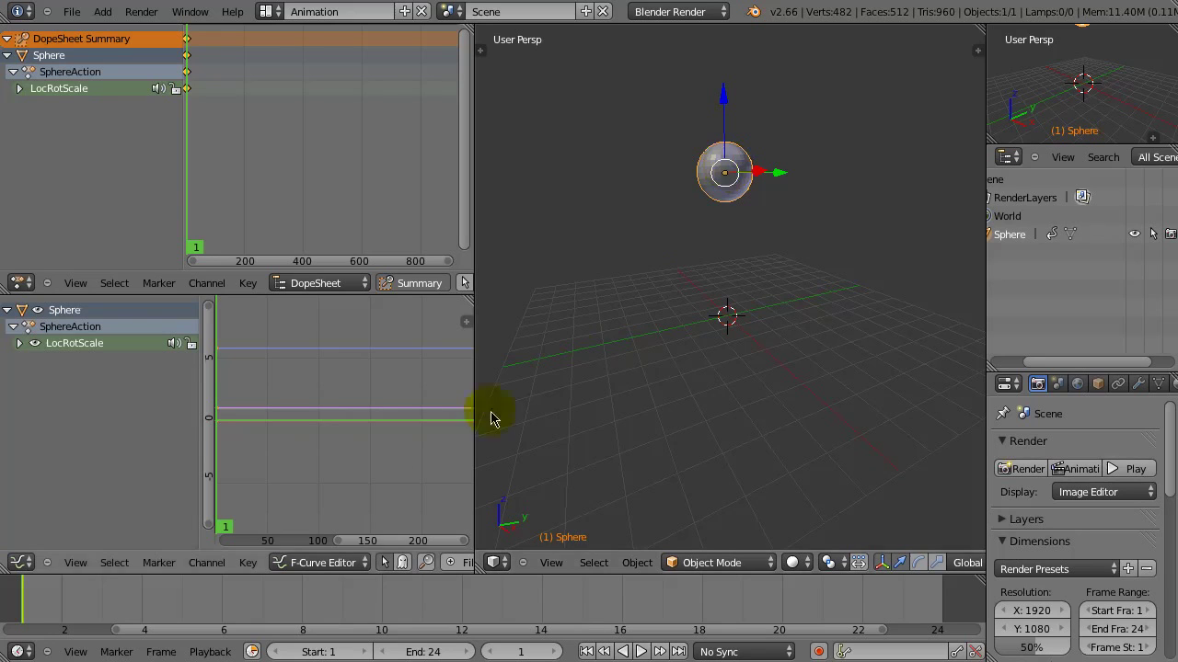
drag(64, 600, 106, 609)
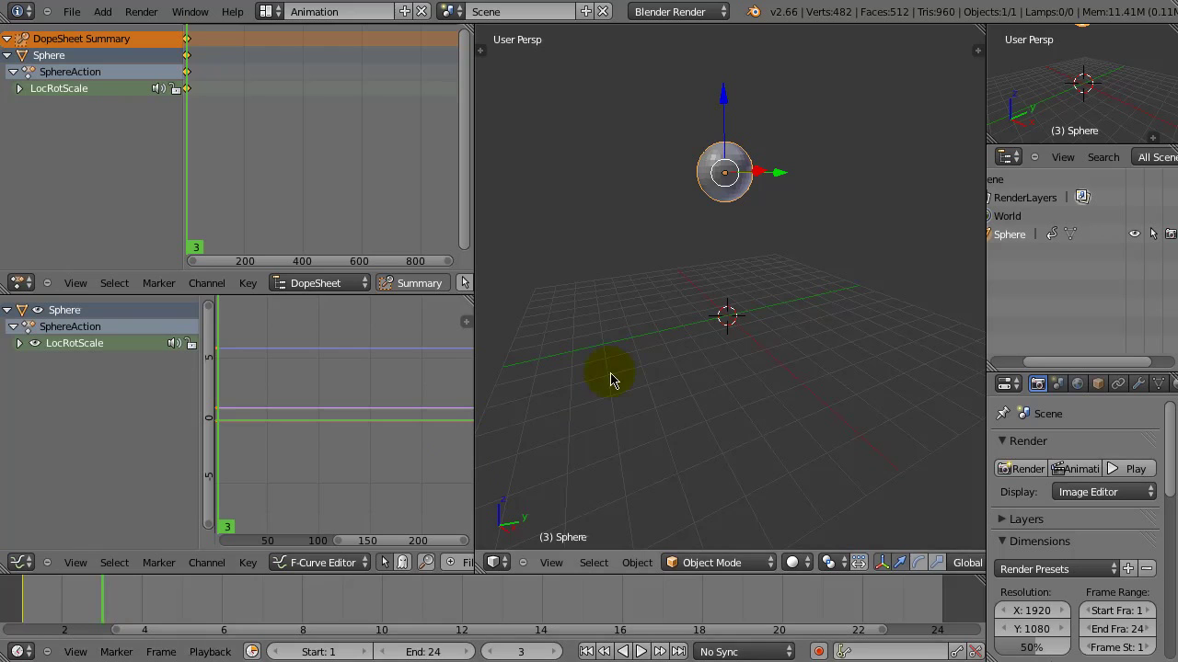
key(n)
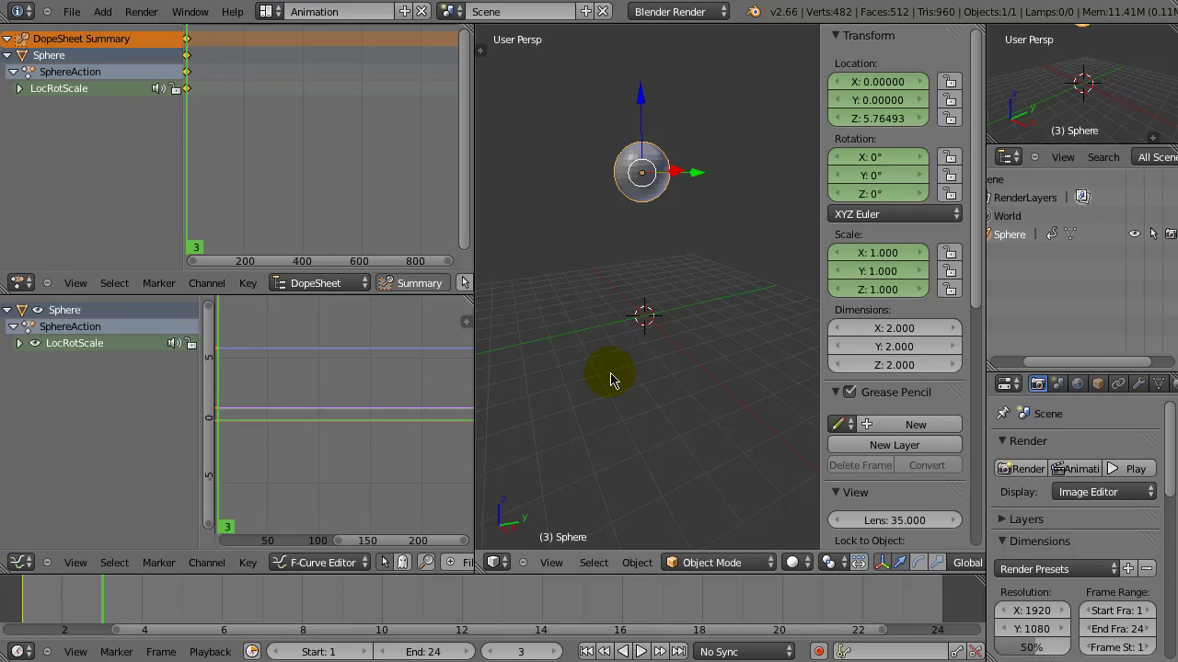
click(28, 605)
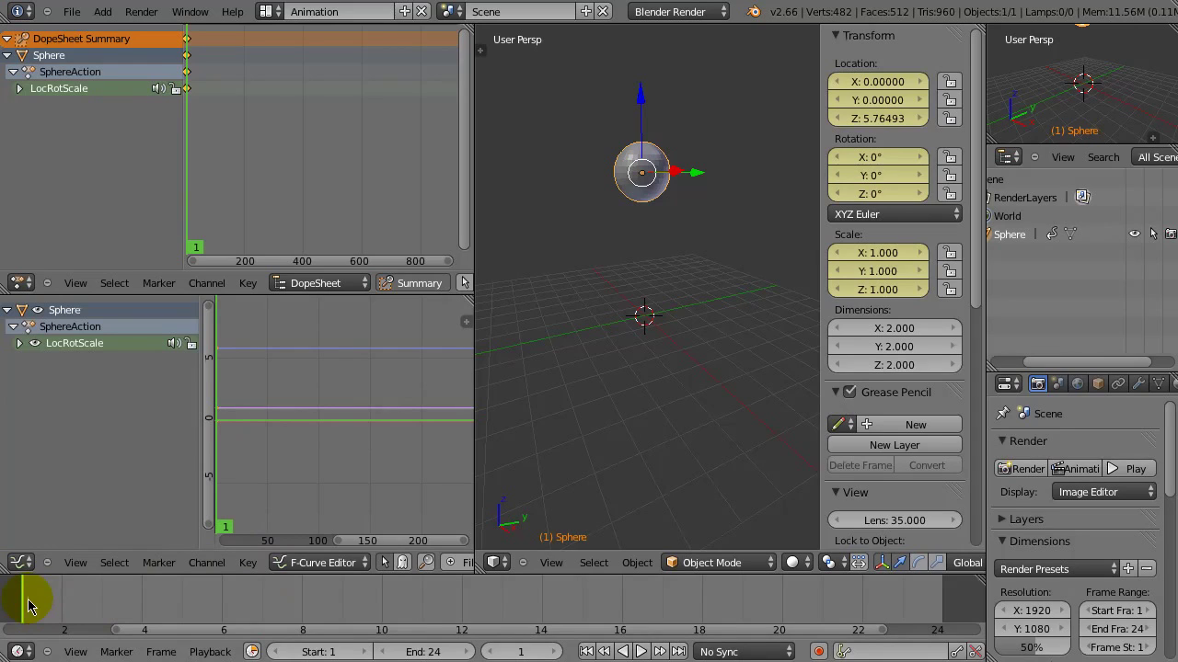
Step: Enable automatic keyframing and key the sphere at frame 12, lowered along Z to about 0.89
click(818, 651)
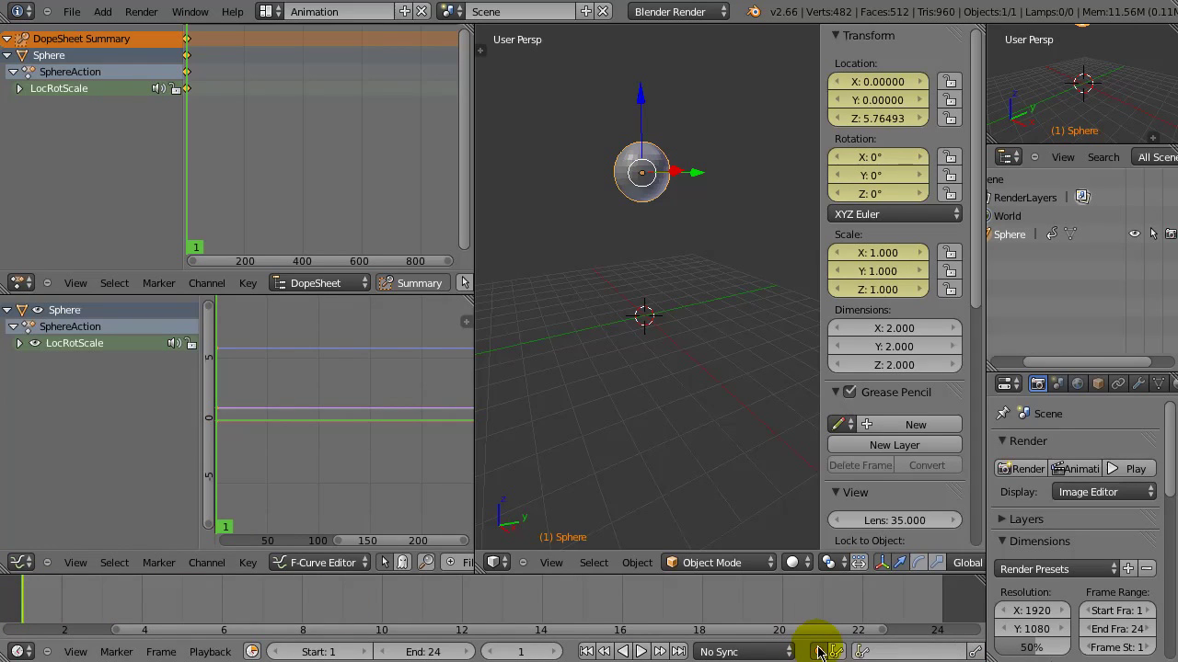
click(460, 598)
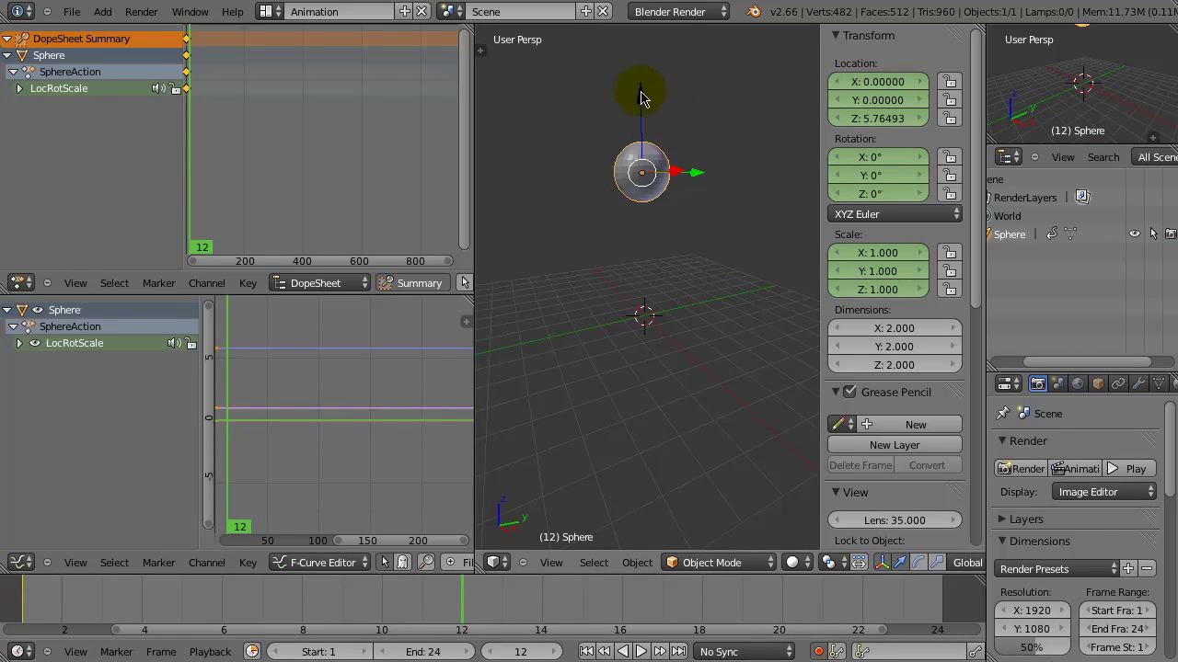
drag(638, 99, 631, 223)
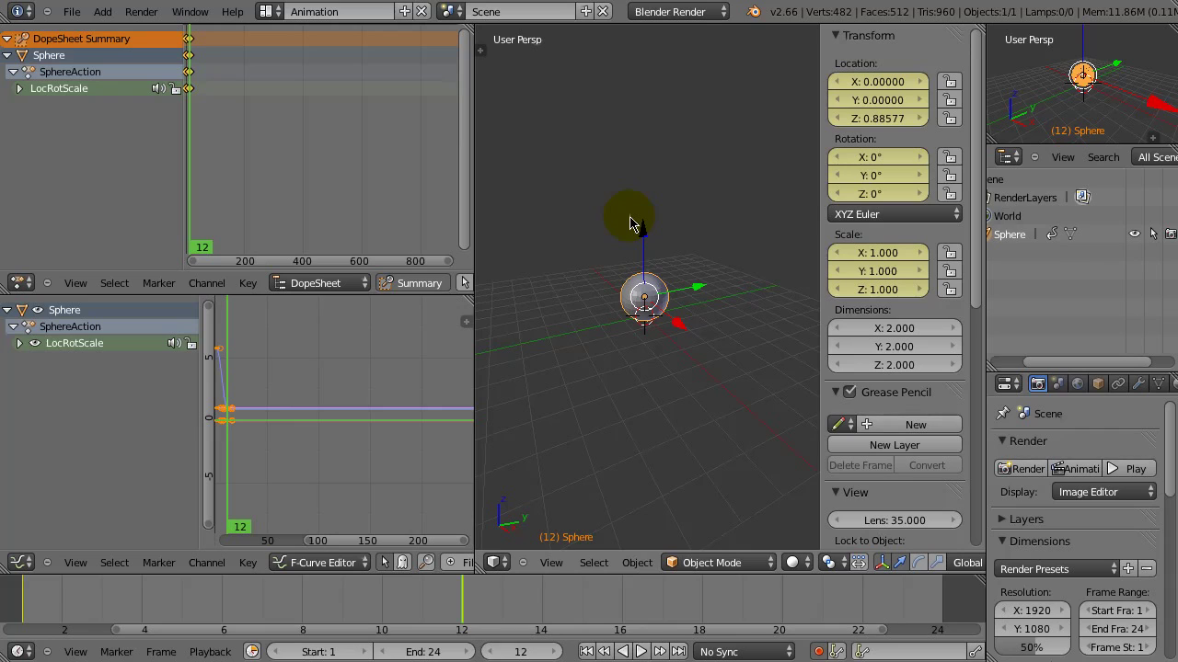
Step: Play the sphere's falling animation from the first frame, and stop the playback
click(592, 655)
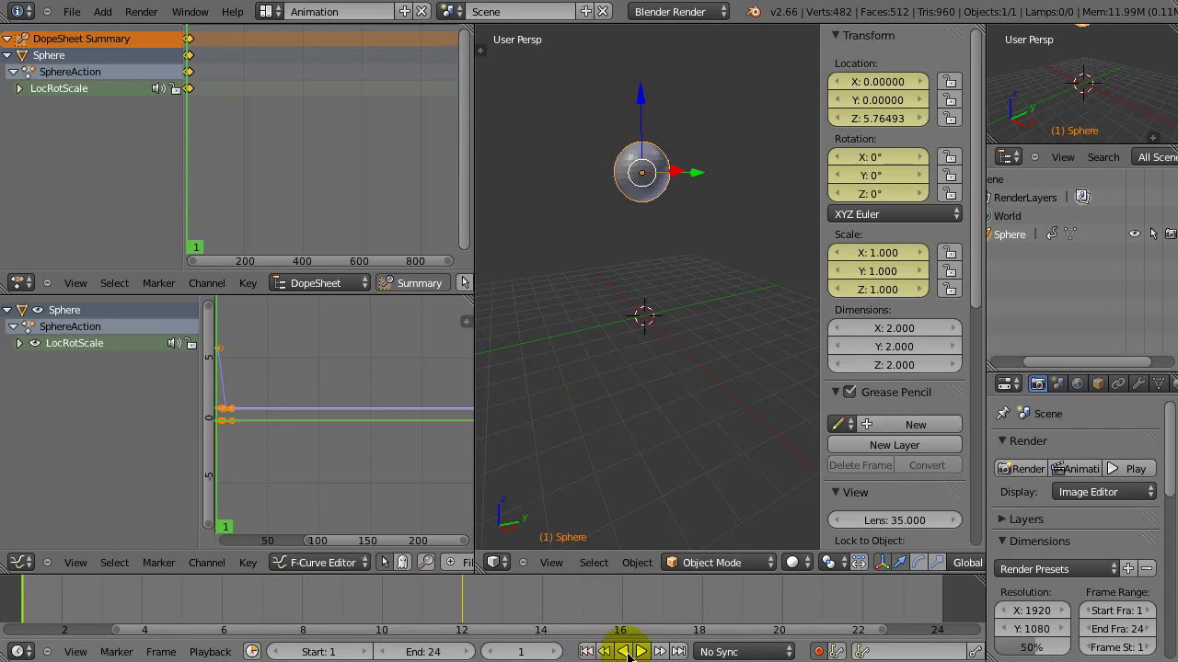
click(639, 652)
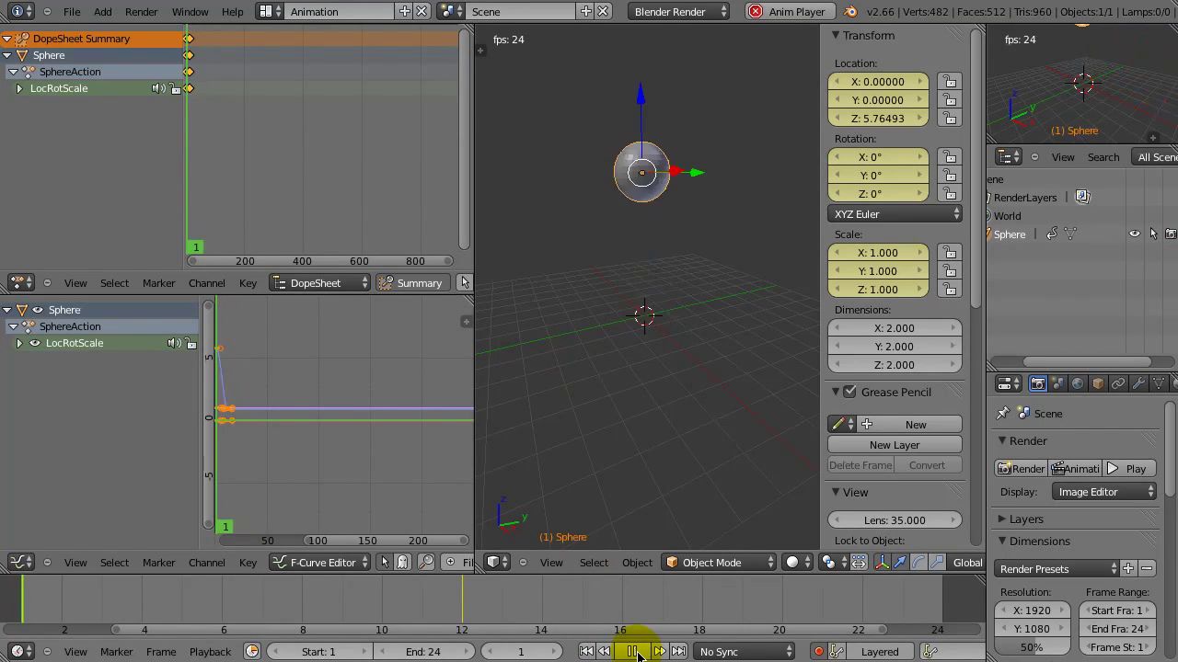
click(633, 651)
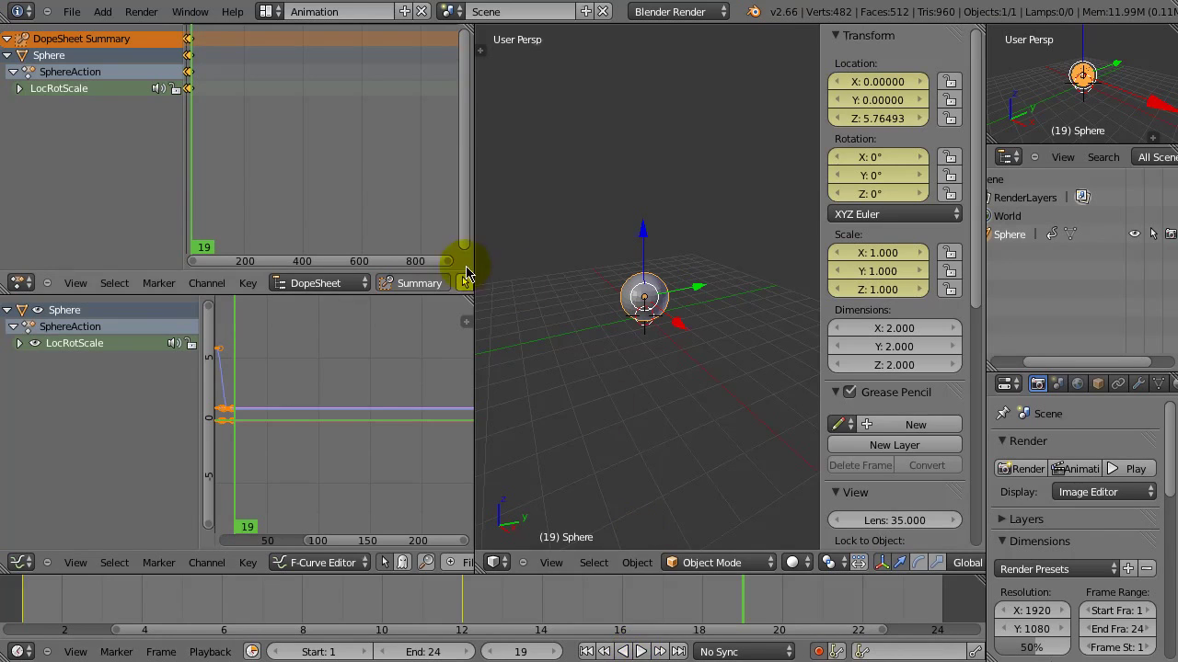
Step: Try to move the sphere's frame 12 keyframe column further along in the DopeSheet
drag(443, 265, 197, 270)
ctrl+middle_drag(359, 110, 280, 156)
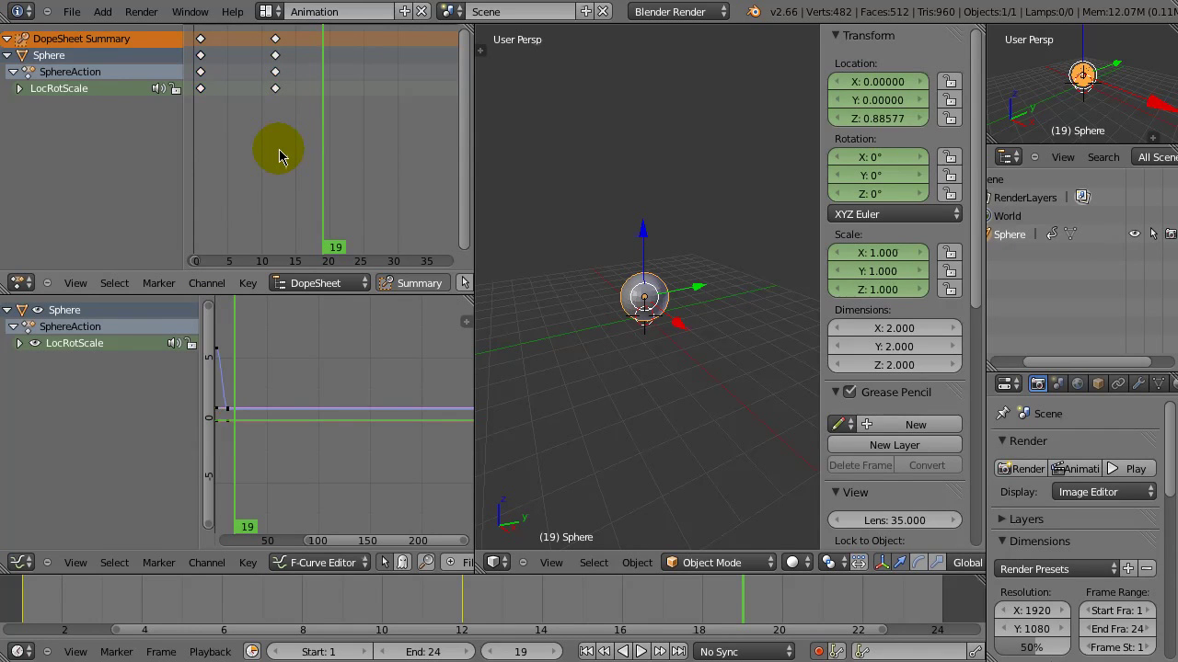
click(204, 40)
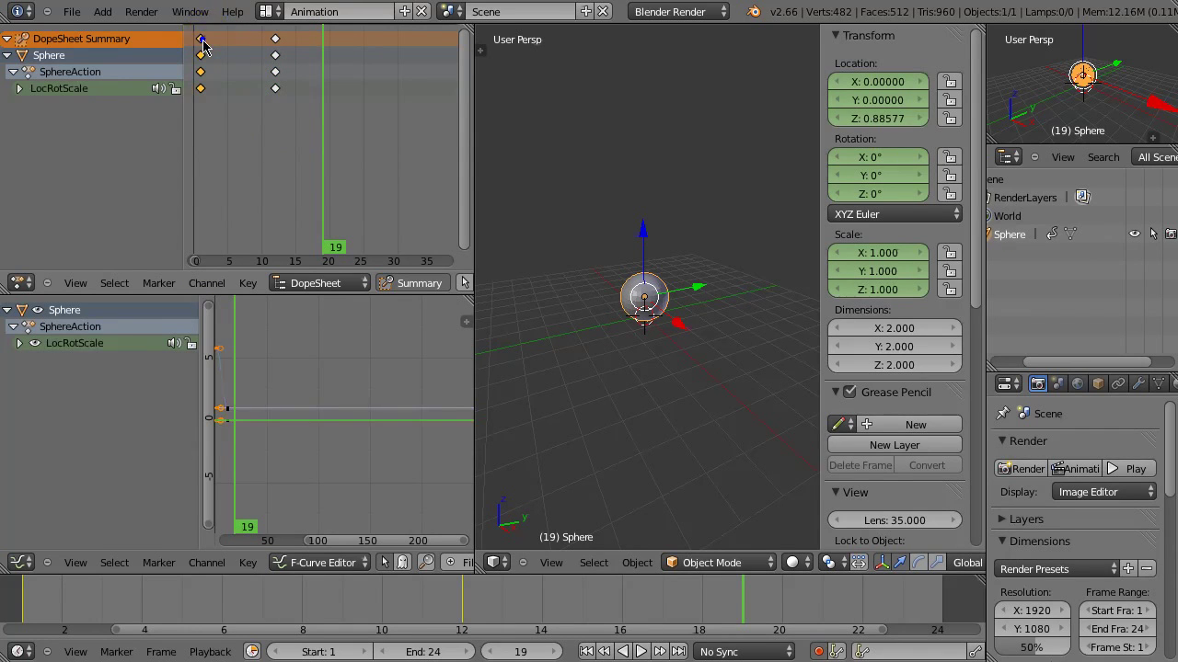
click(275, 39)
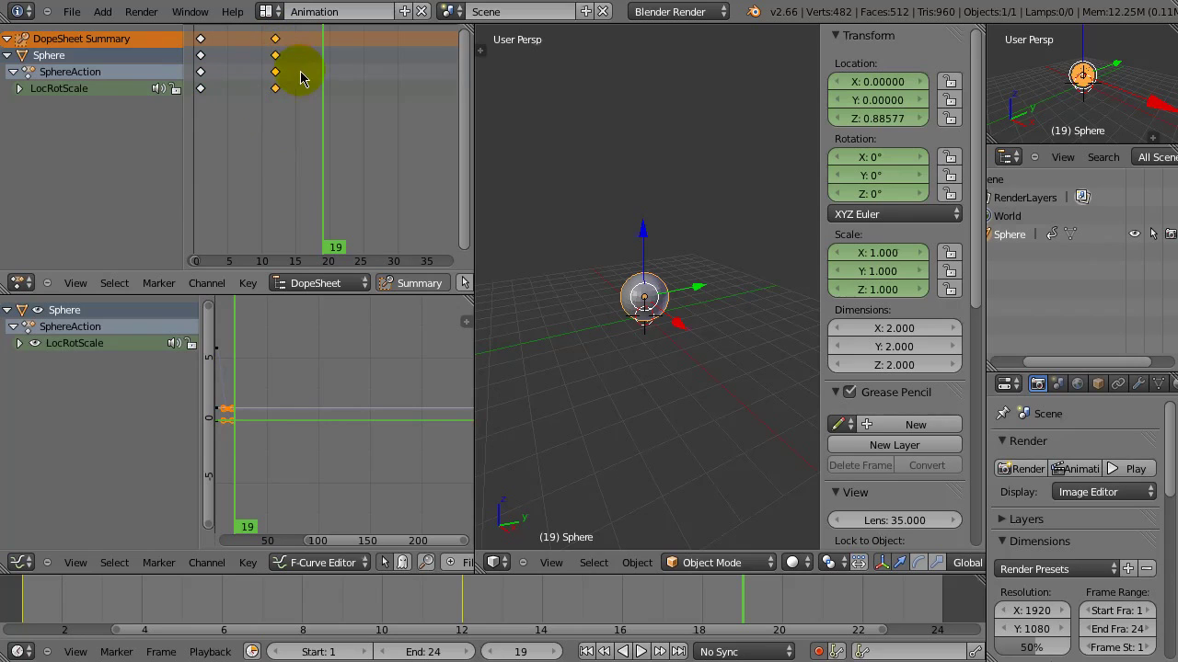
drag(277, 41, 358, 57)
right_click(359, 57)
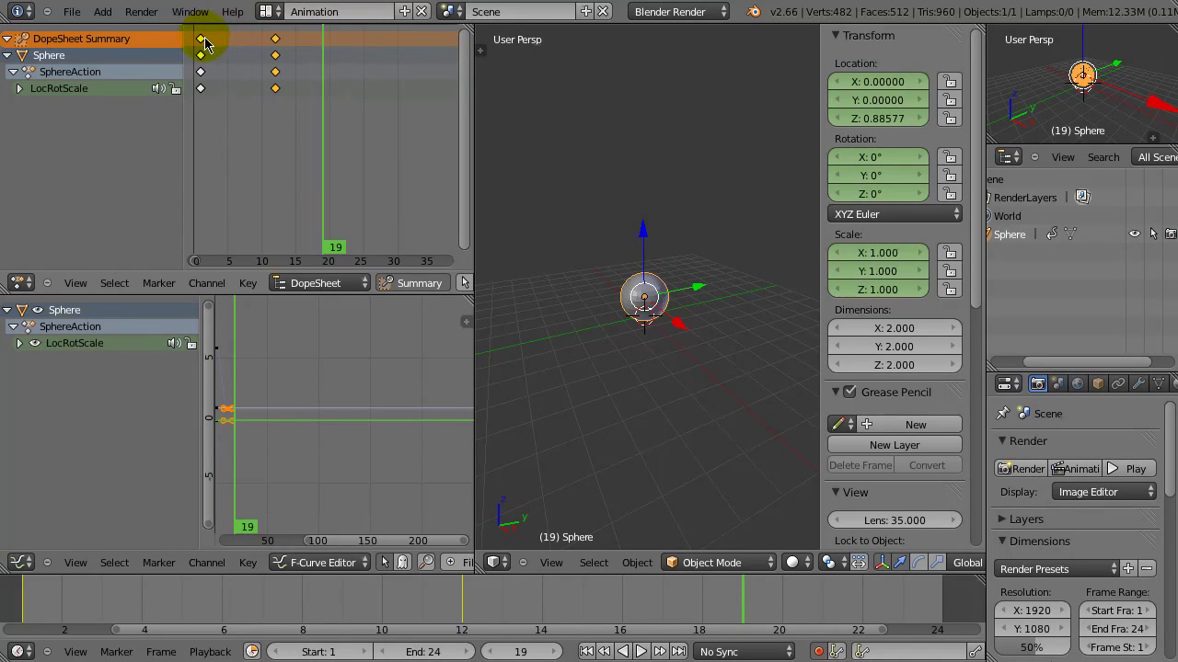
Step: Duplicate the sphere's frame 1 keyframe column in the DopeSheet and place the copy at frame 24
key(shift+d)
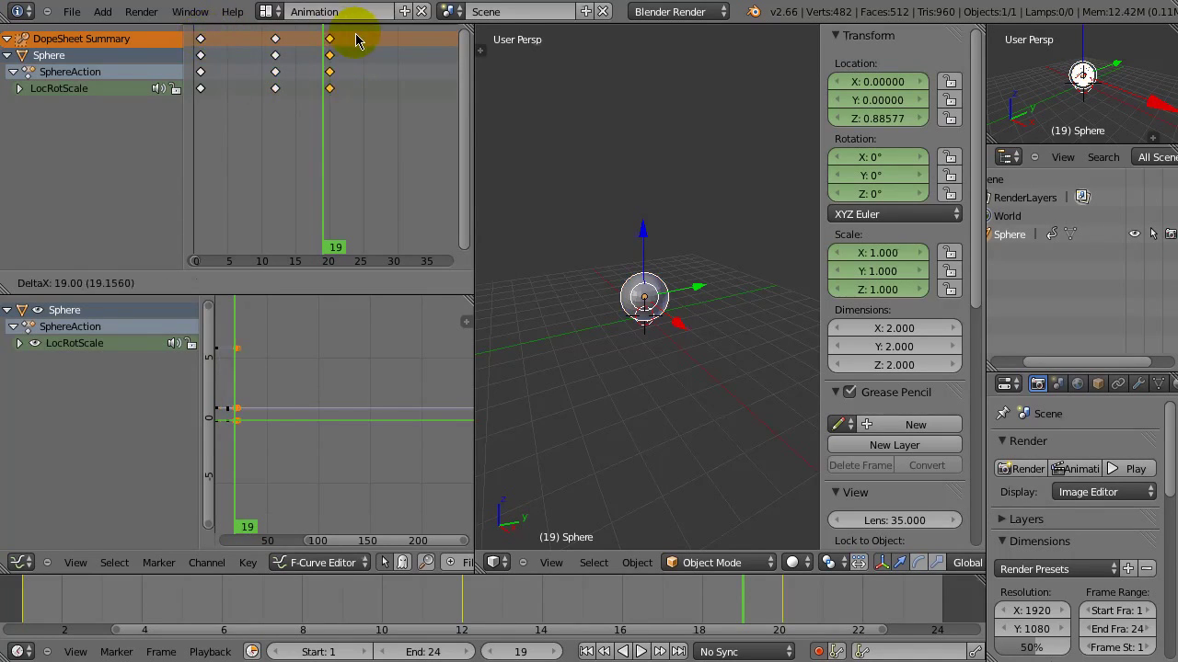
click(368, 38)
drag(332, 212, 358, 218)
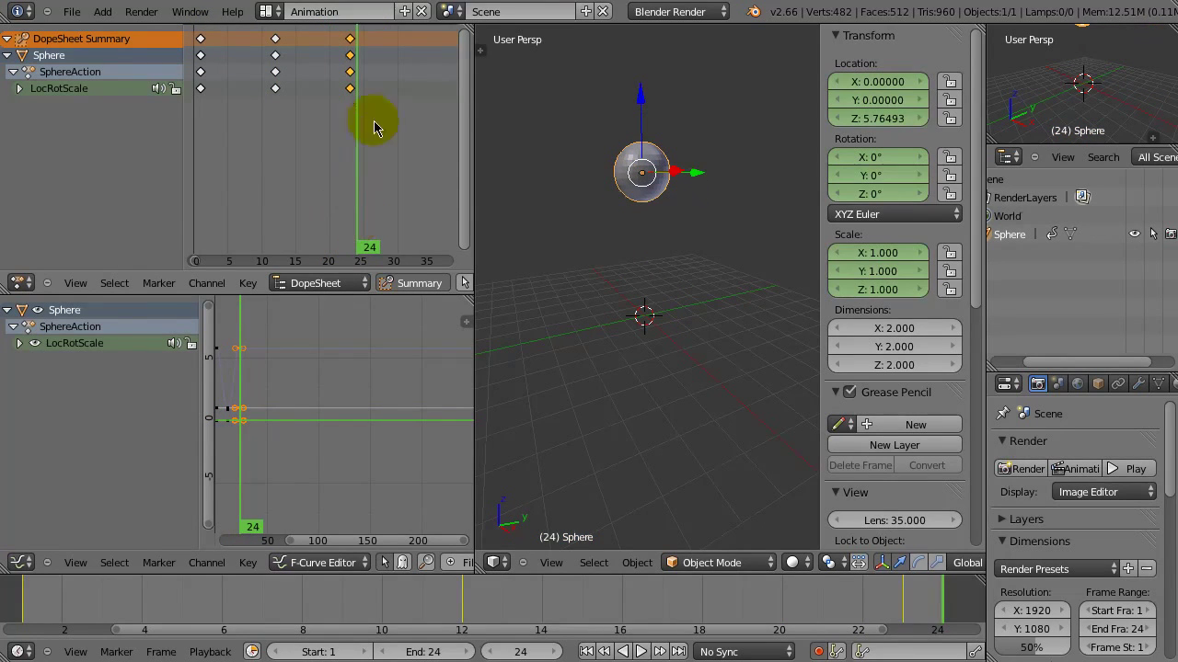
key(g)
click(363, 38)
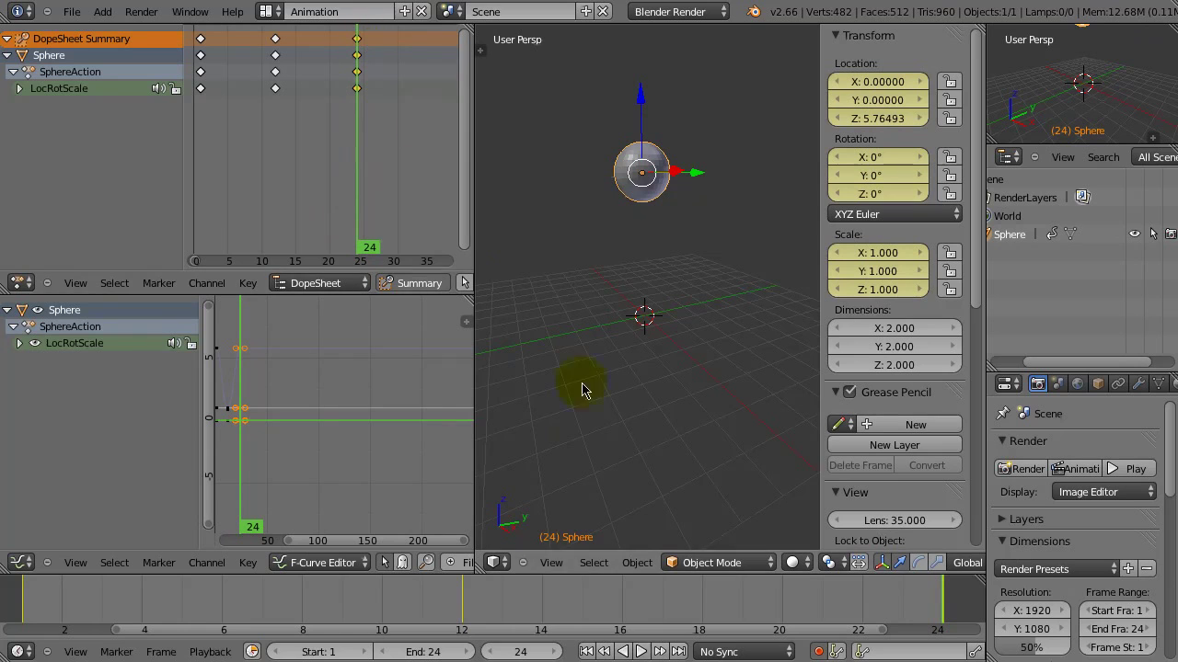
Step: Play the sphere's fall and rise from the first frame, and stop the playback
click(586, 652)
click(641, 651)
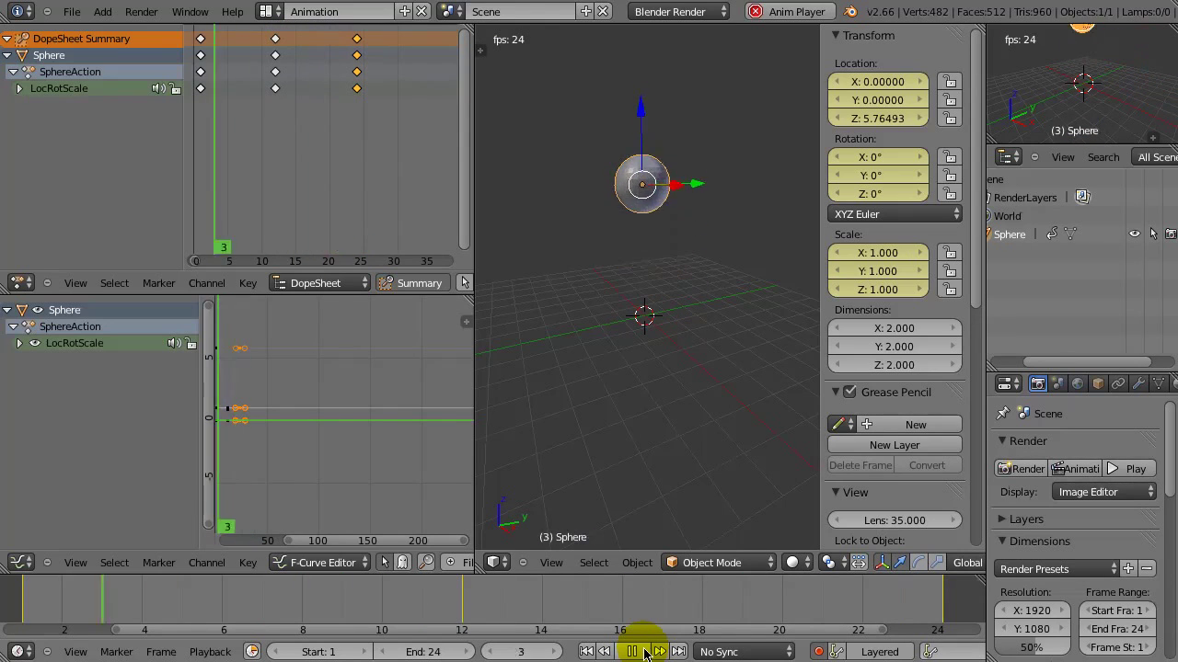
click(642, 651)
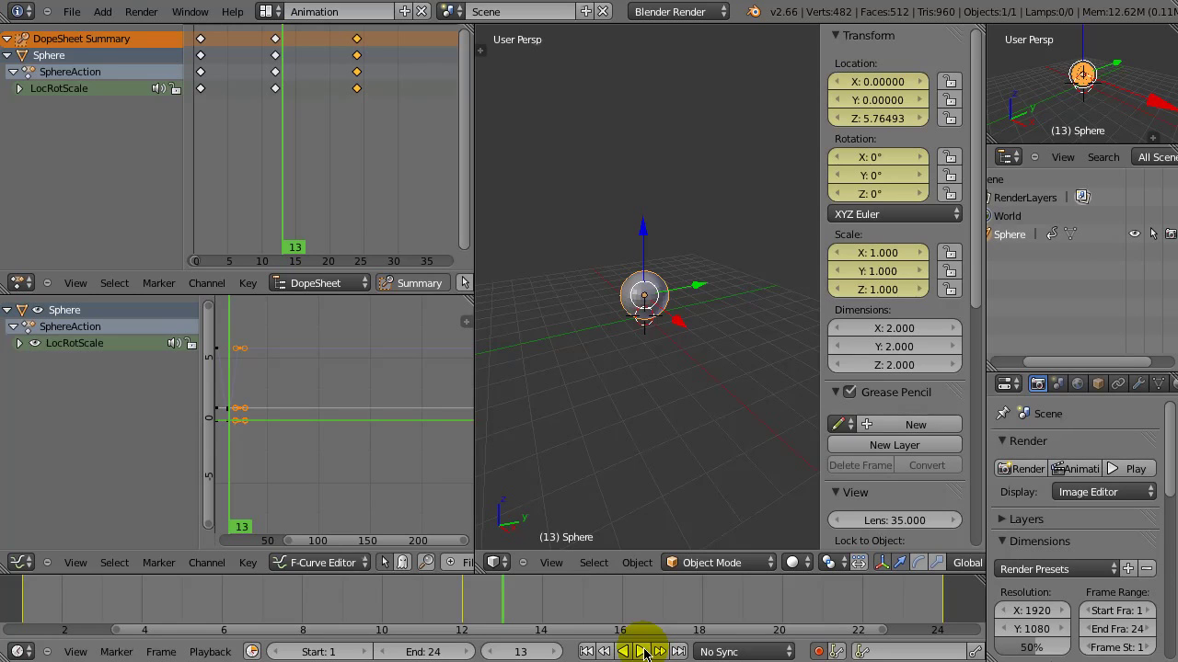
Step: Expand the LocRotScale channels in the F-Curve Editor, select the Z Location curve and enlarge the editor around it
click(99, 350)
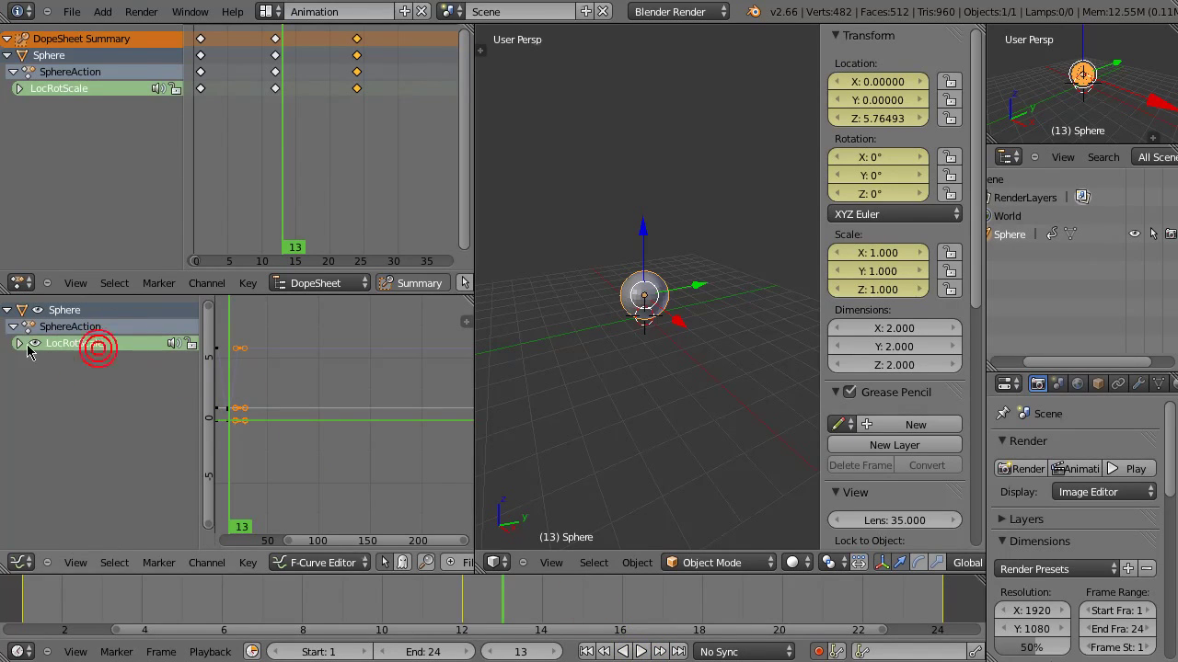
click(19, 343)
click(53, 396)
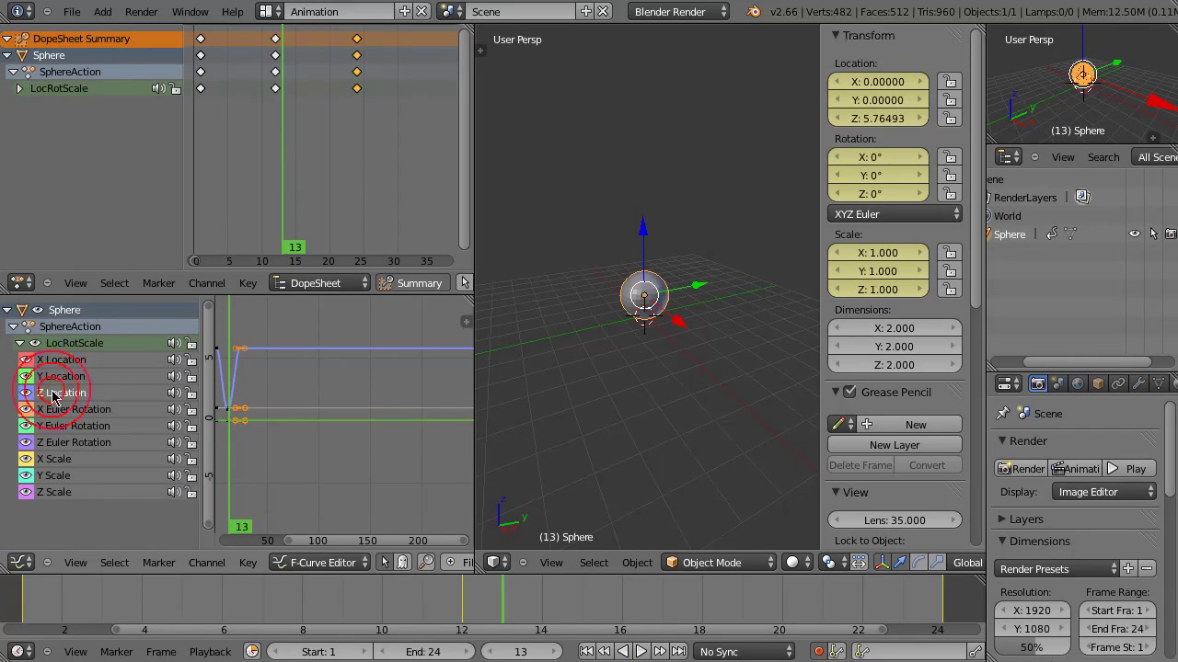
key(Home)
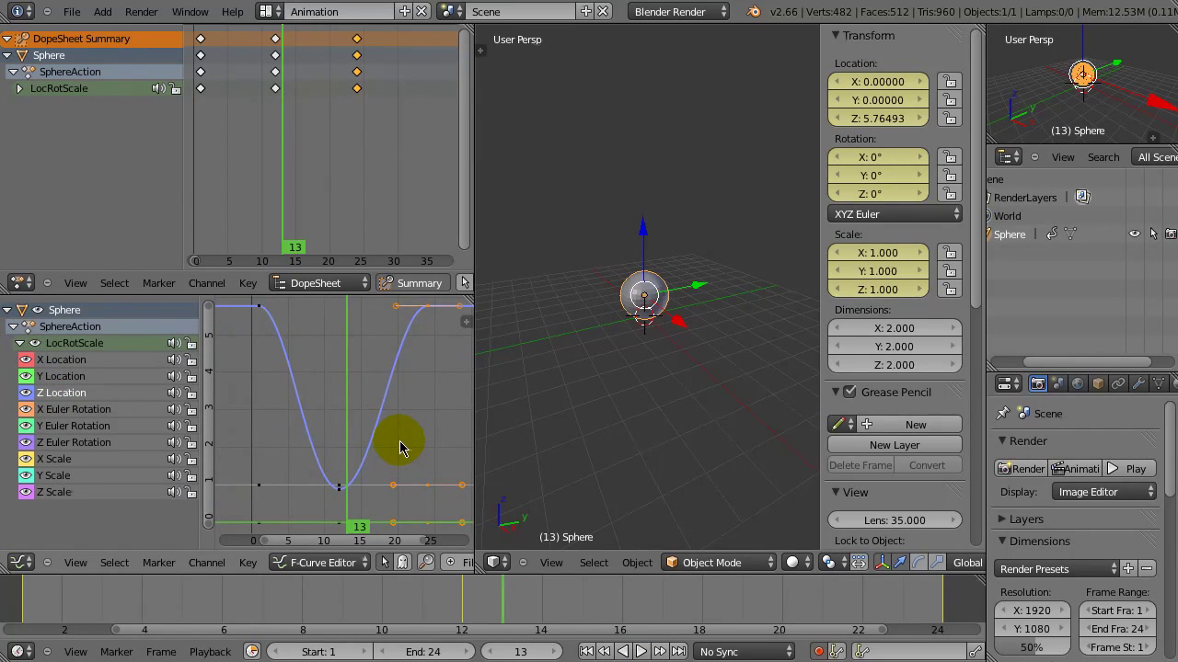
drag(472, 399, 619, 402)
drag(261, 276, 284, 191)
middle_drag(383, 250, 390, 277)
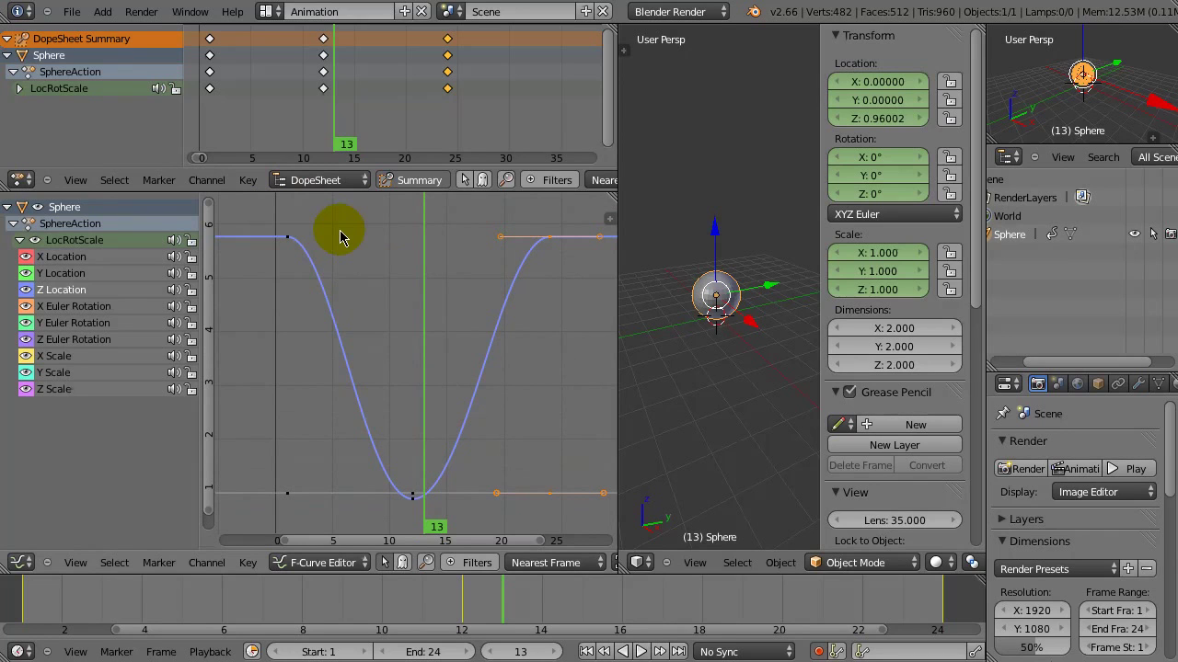
Step: Try to lower the frame 1 key of the Z Location curve and stretch its forward handle toward frame 16
right_click(291, 239)
key(g)
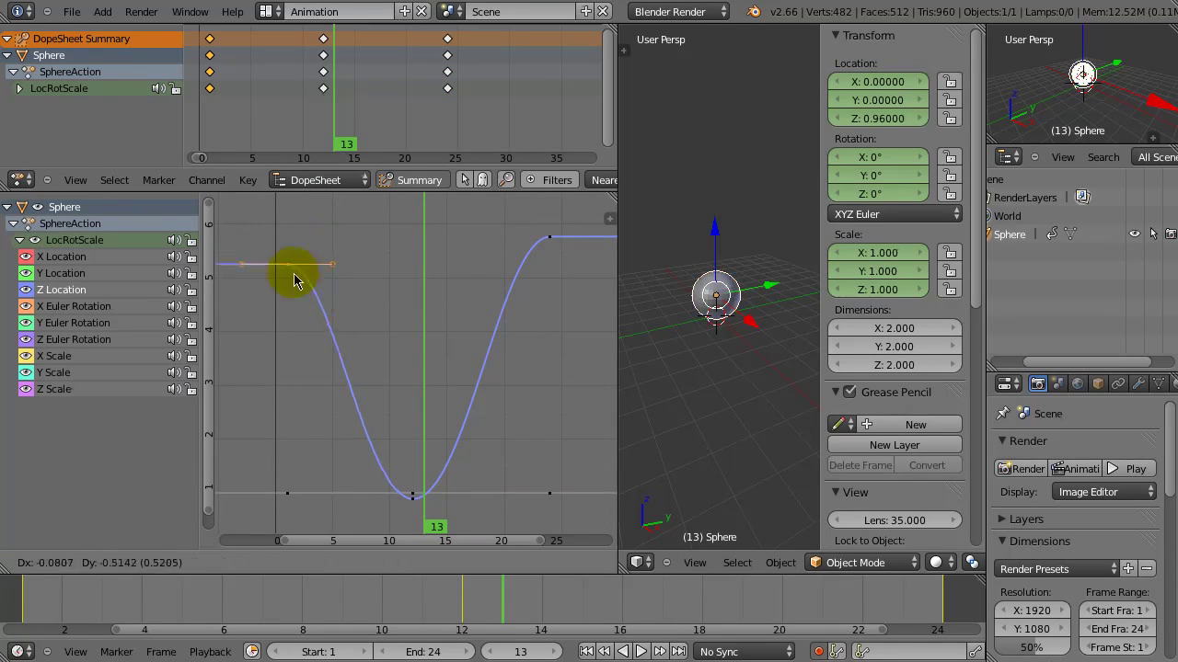
click(292, 253)
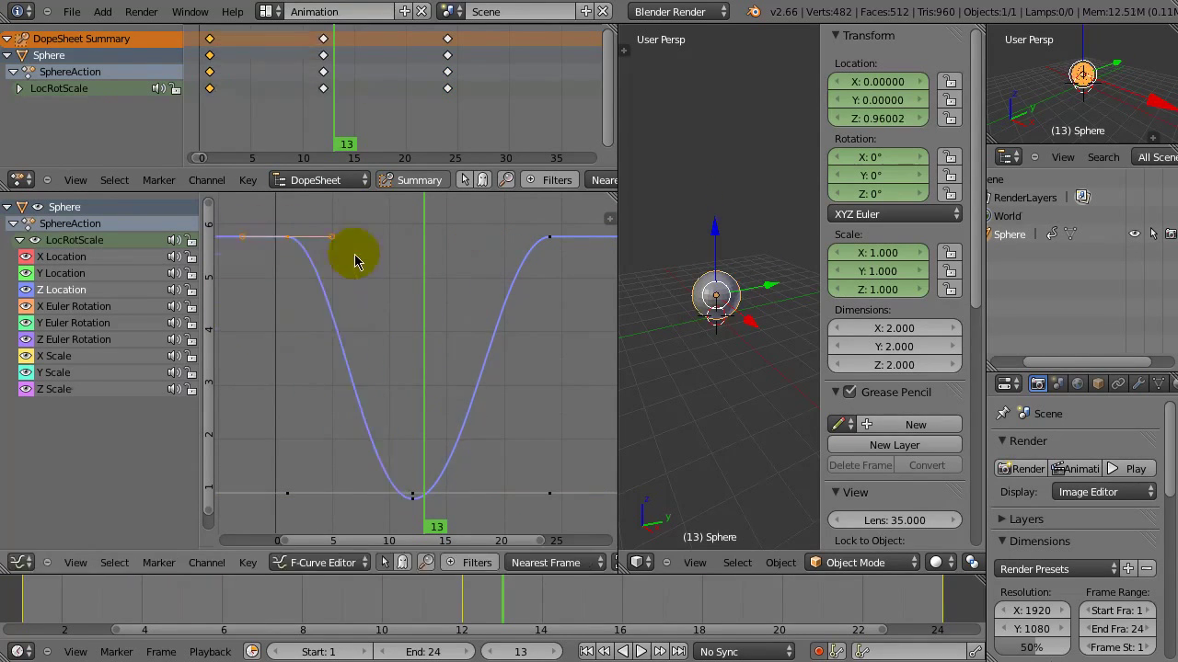
right_click(332, 239)
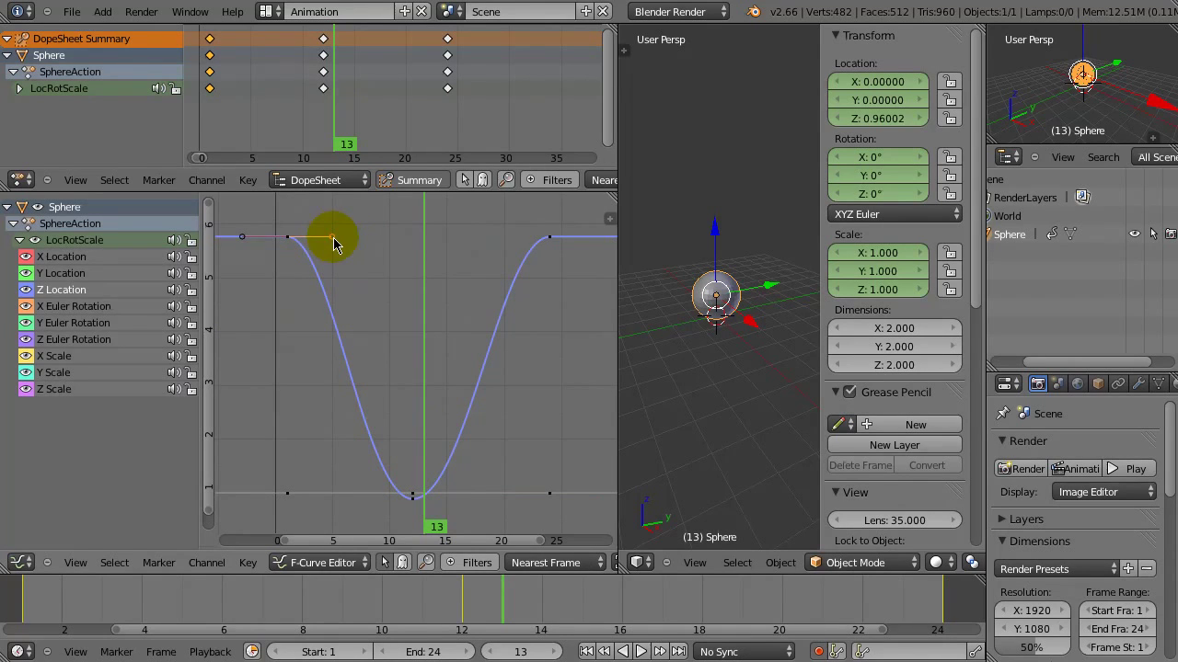
key(g)
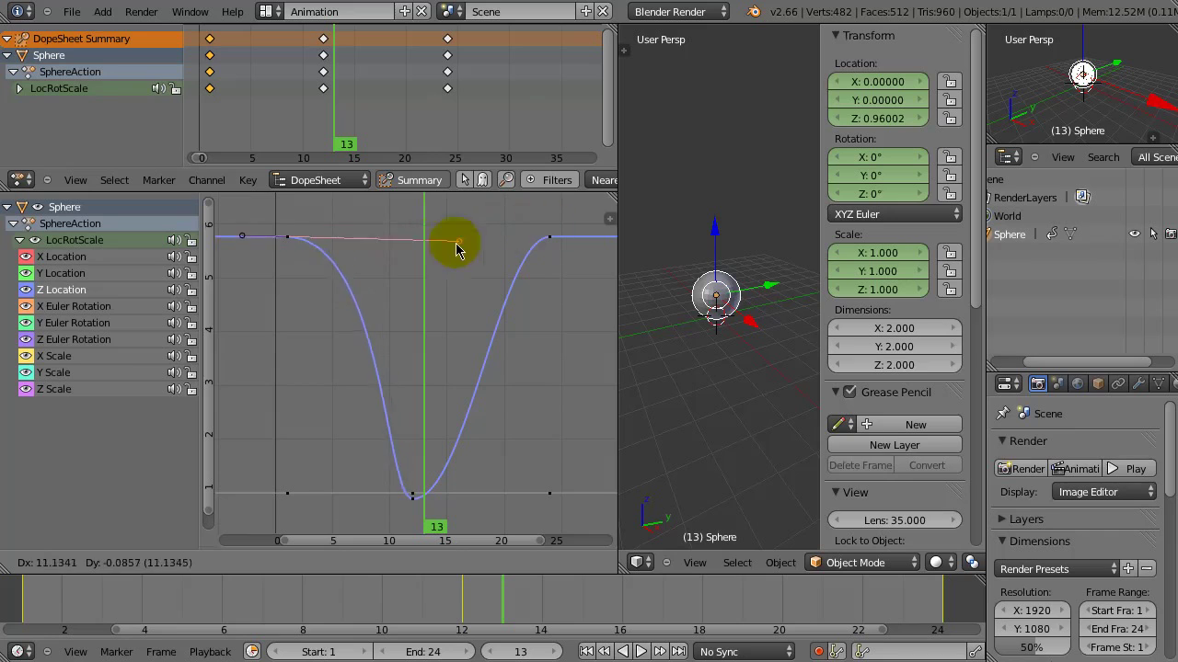
click(464, 235)
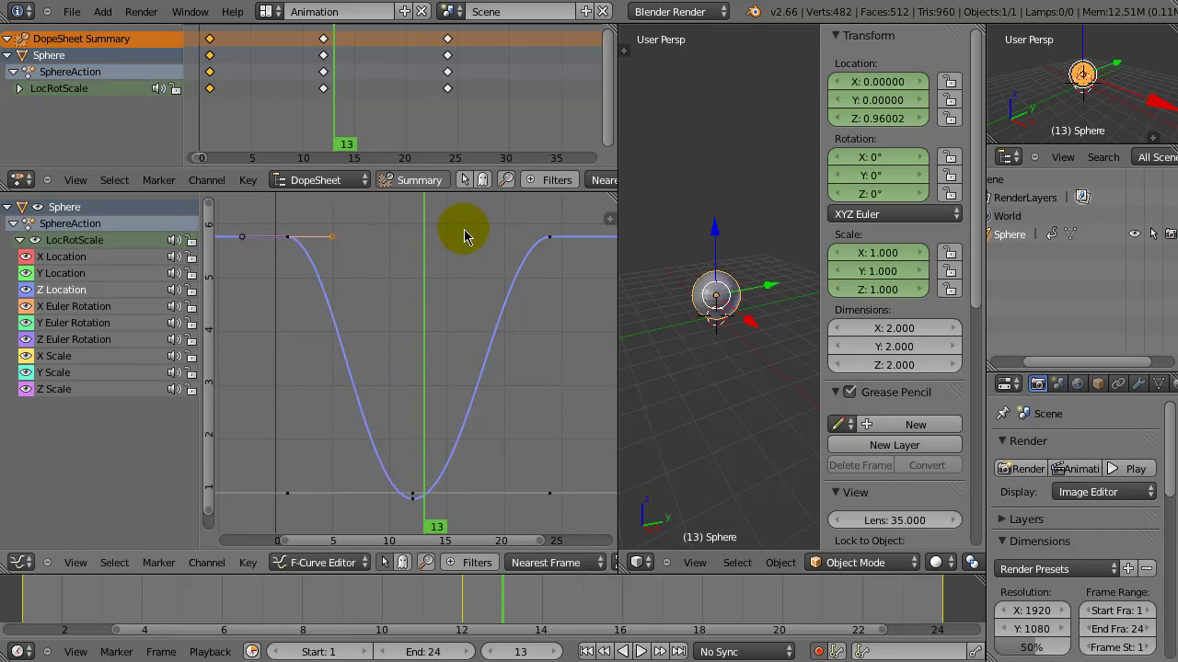
Step: Try adding sideways motion by keying the sphere's X Location curve at frame 13 with a value of about 3.63
click(95, 276)
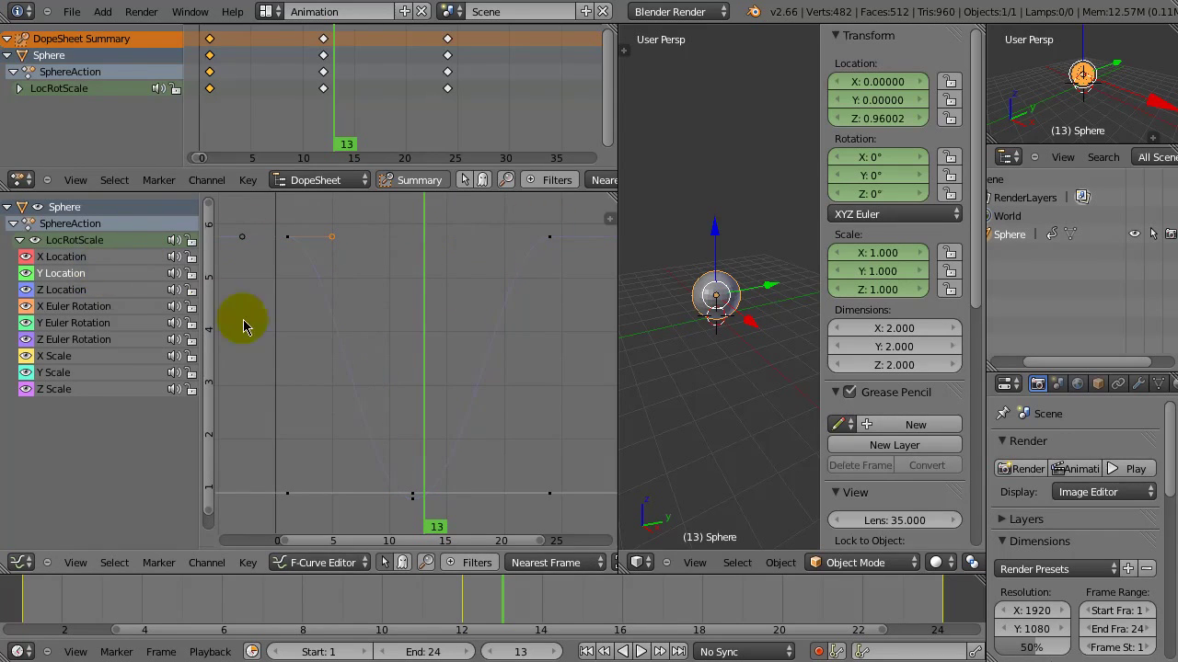
middle_drag(335, 346, 331, 317)
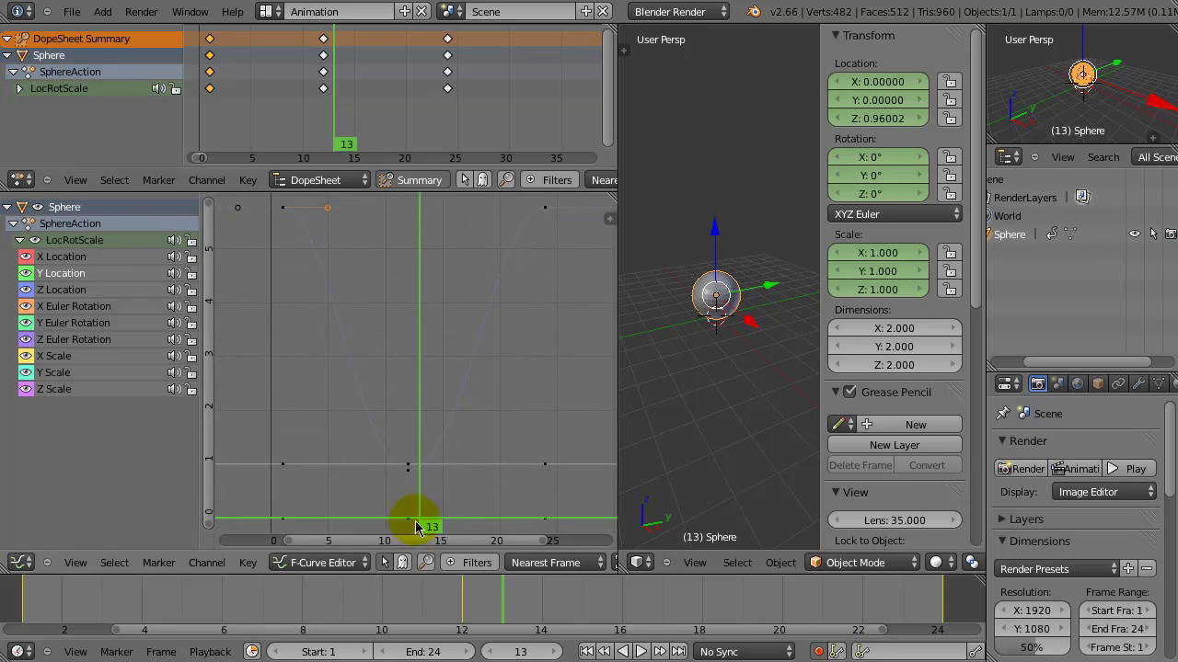
right_drag(414, 524, 426, 330)
click(425, 330)
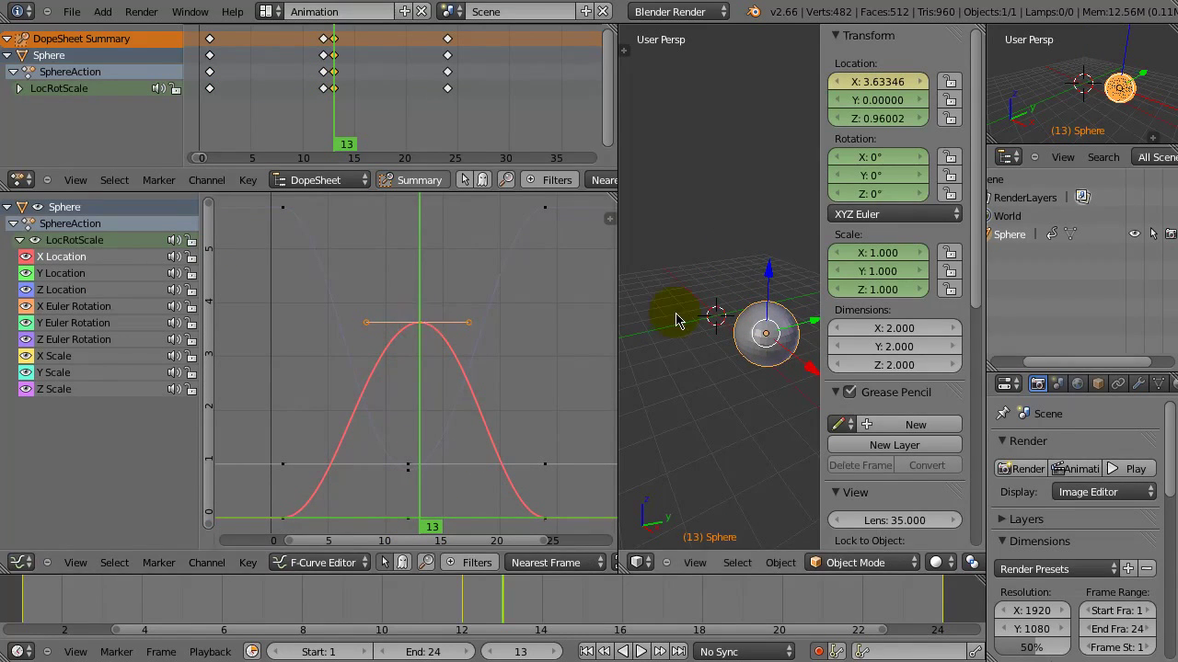
Step: Hide the transform properties in the 3D view, play the sideways motion from the first frame and stop the playback
key(n)
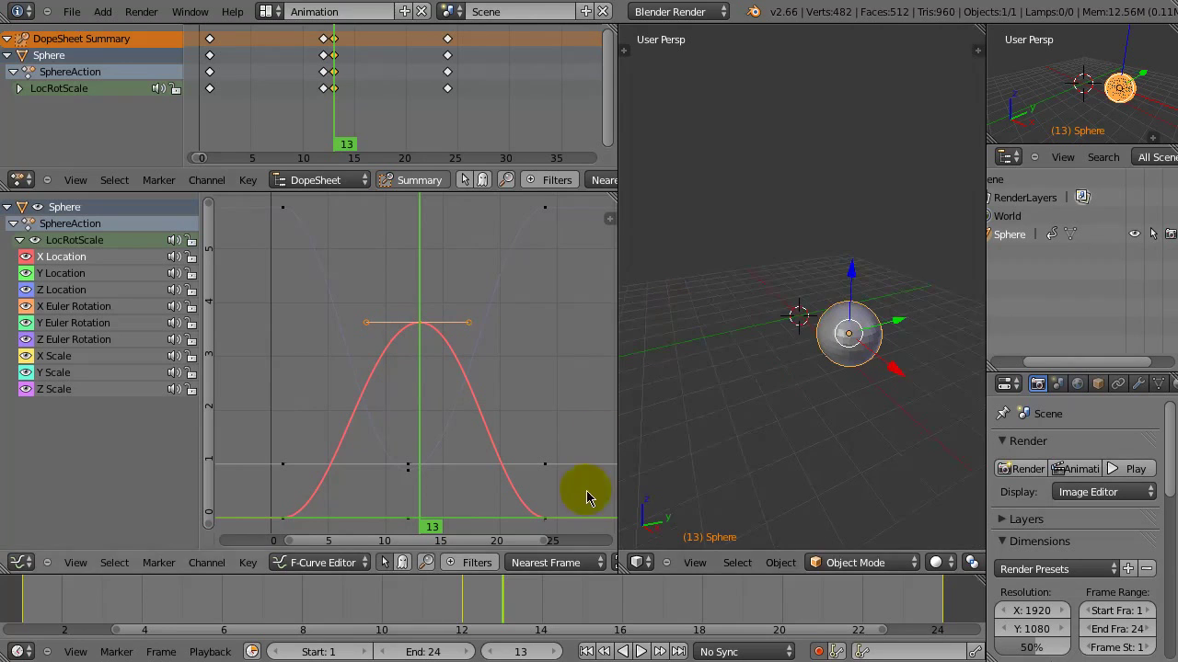
click(589, 651)
click(640, 652)
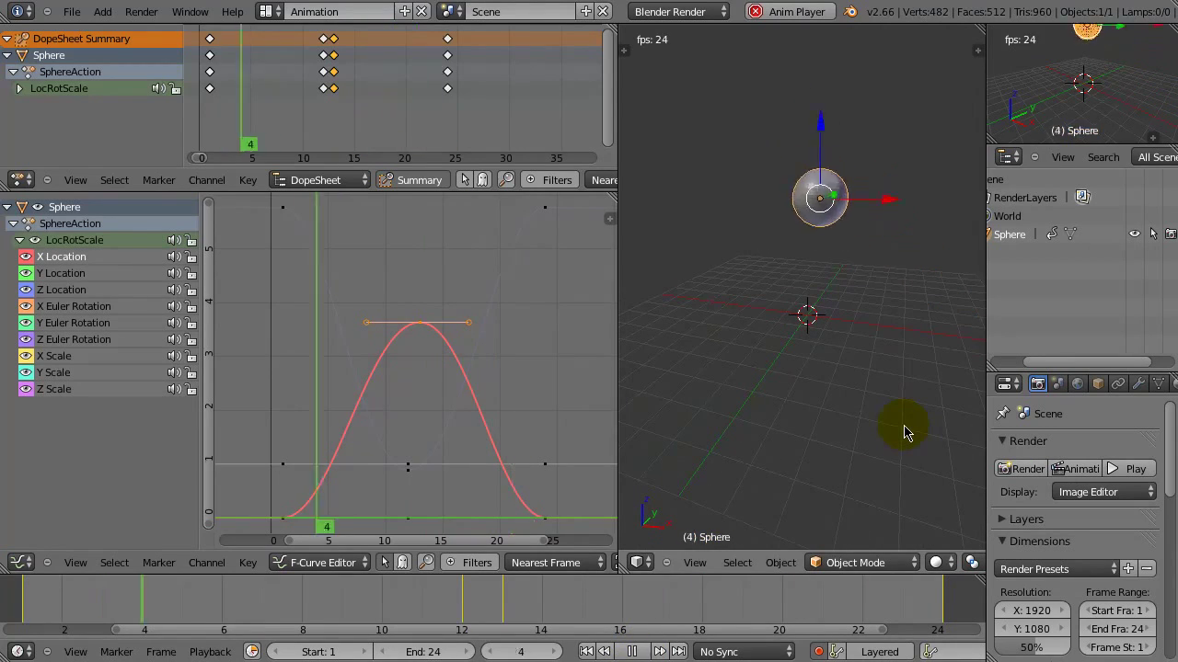
click(635, 652)
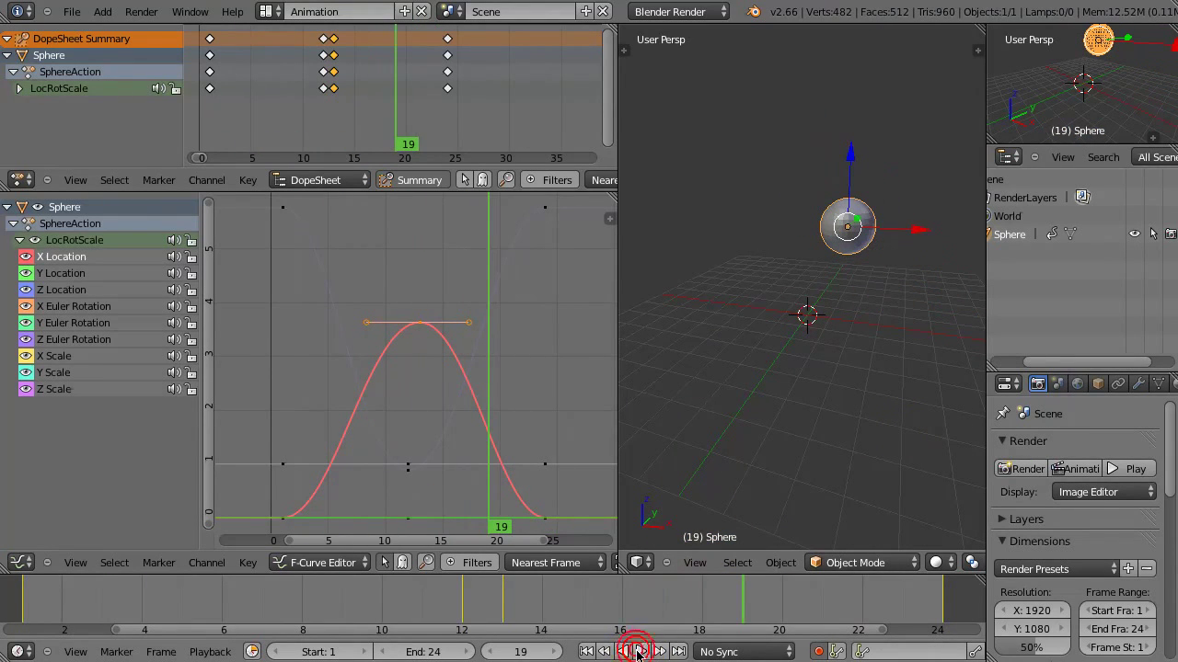
Step: Undo the X Location keyframe change and reselect the Z Location curve in the F-Curve Editor
key(ctrl+z)
key(ctrl+z)
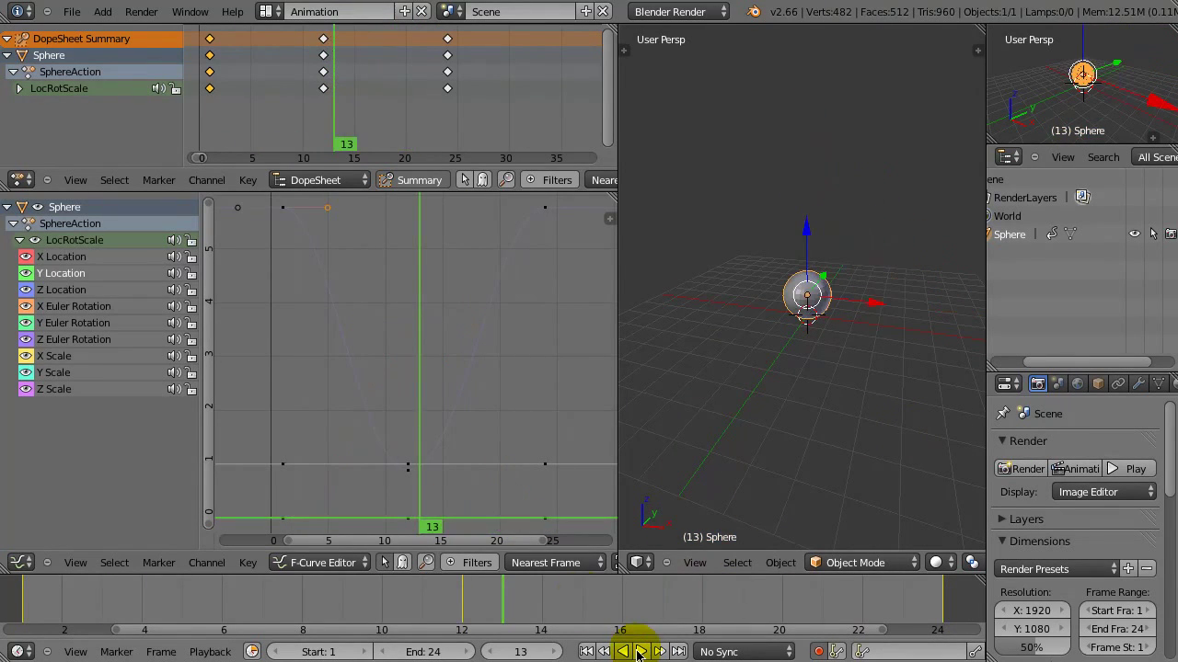
click(38, 295)
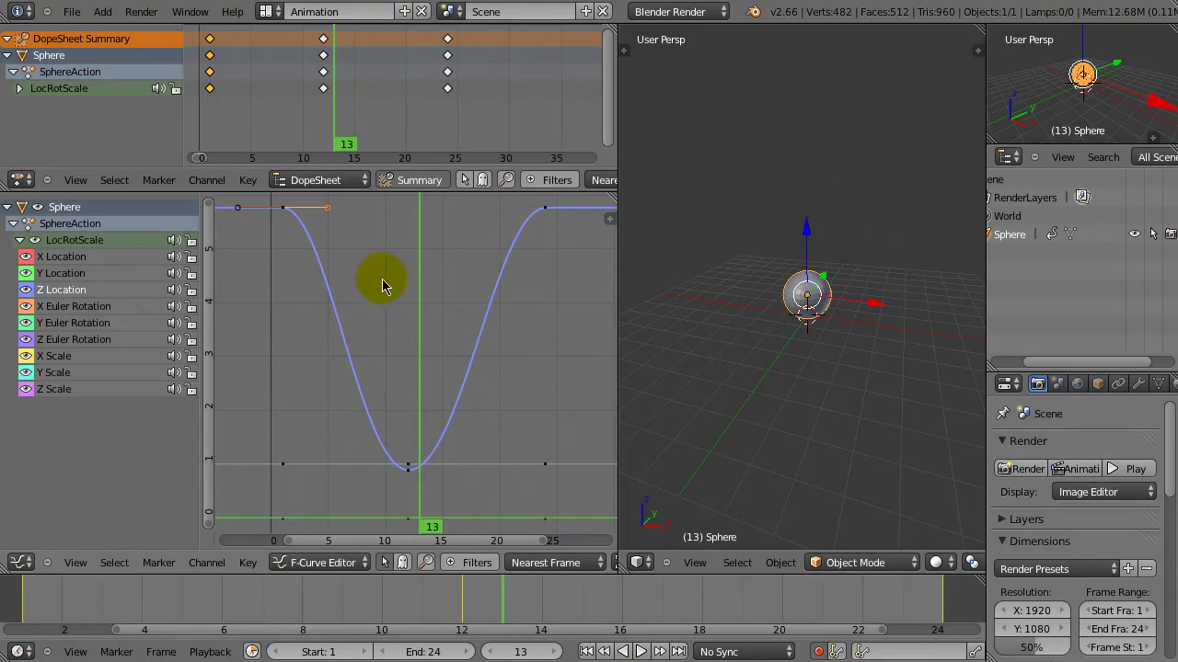
middle_drag(420, 297, 427, 317)
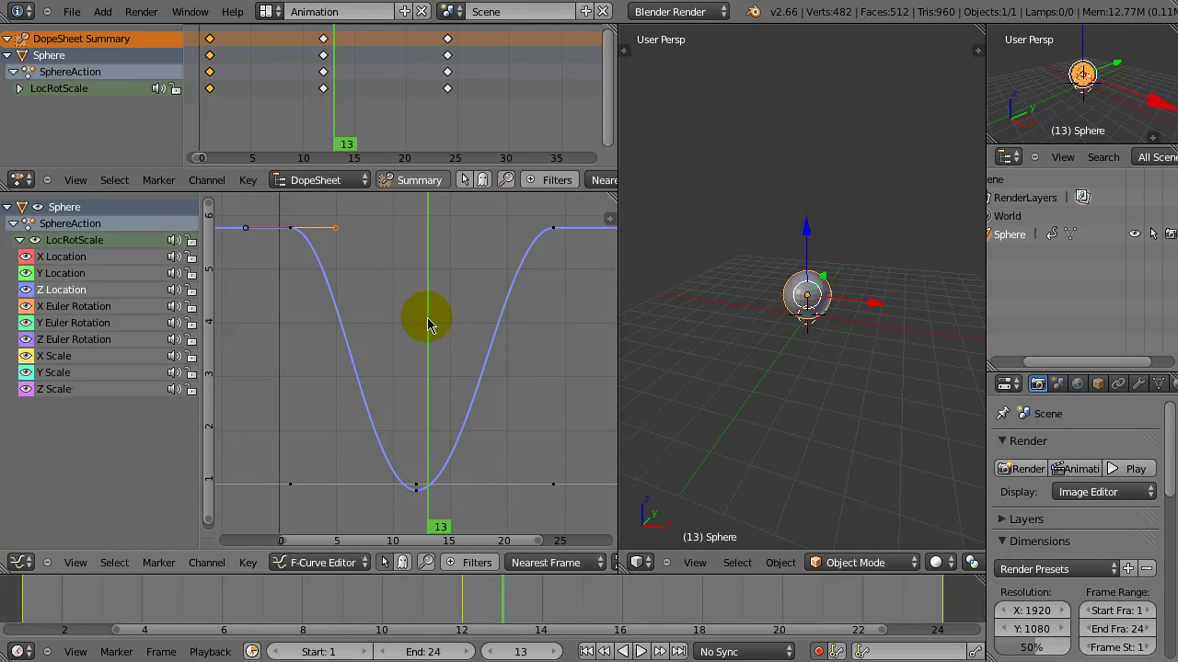
Step: Set the interpolation mode of all three Z Location keys, at frames 1, 12 and 24, to Linear
click(552, 227)
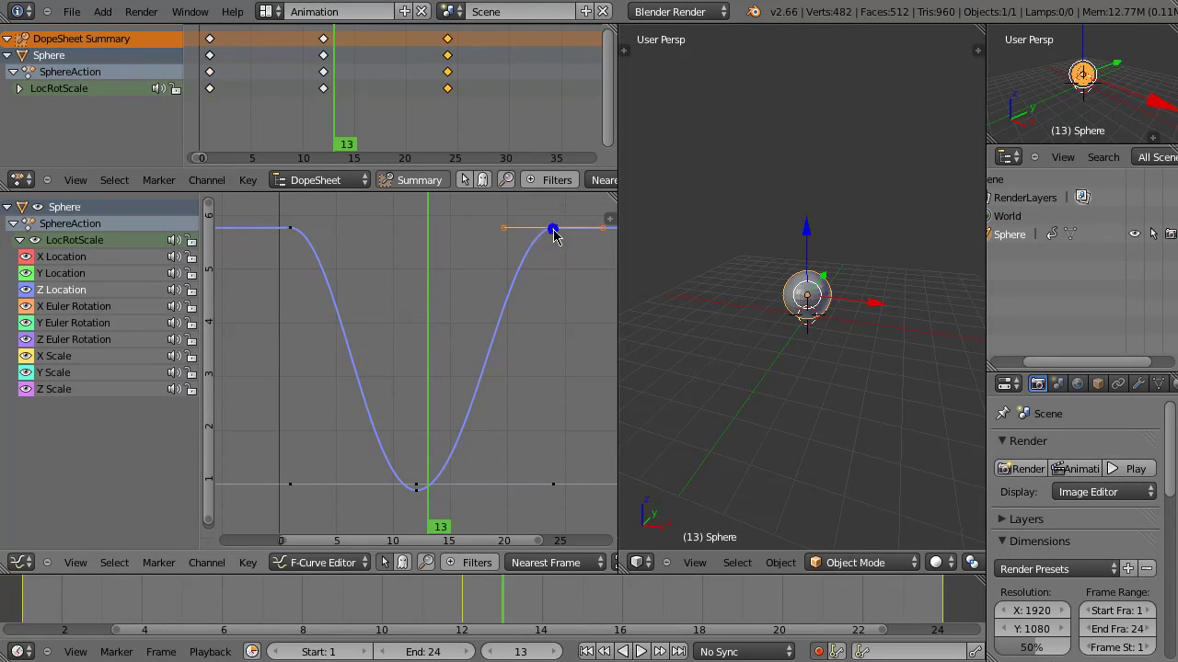
shift+click(416, 486)
shift+click(289, 230)
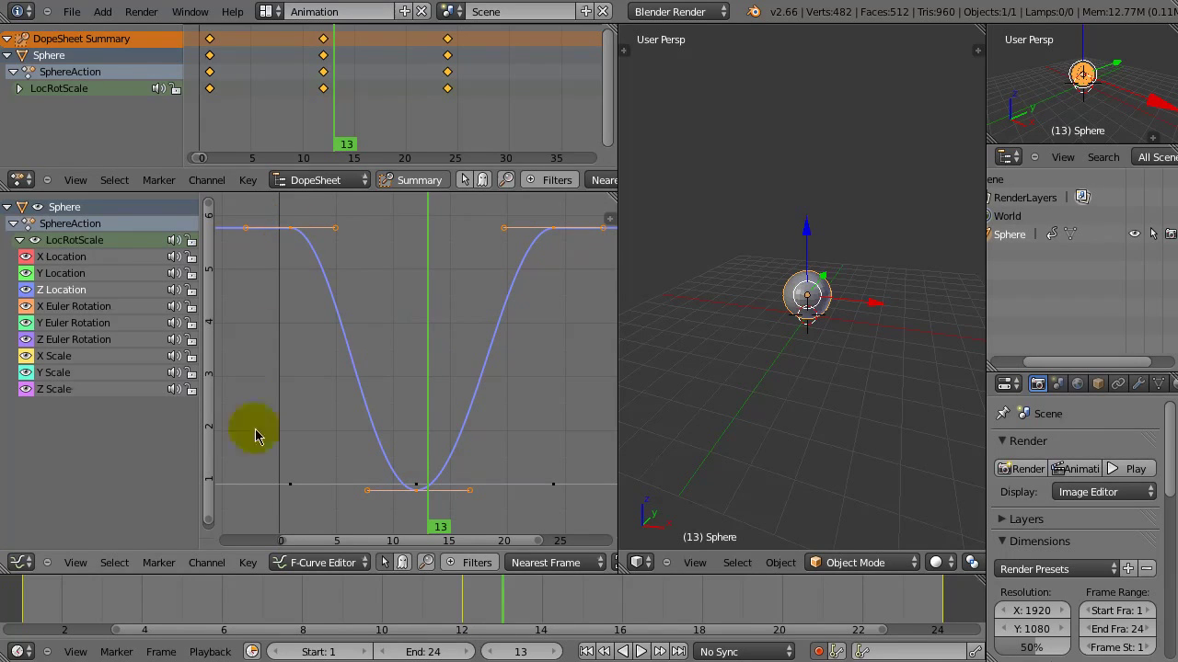
click(248, 563)
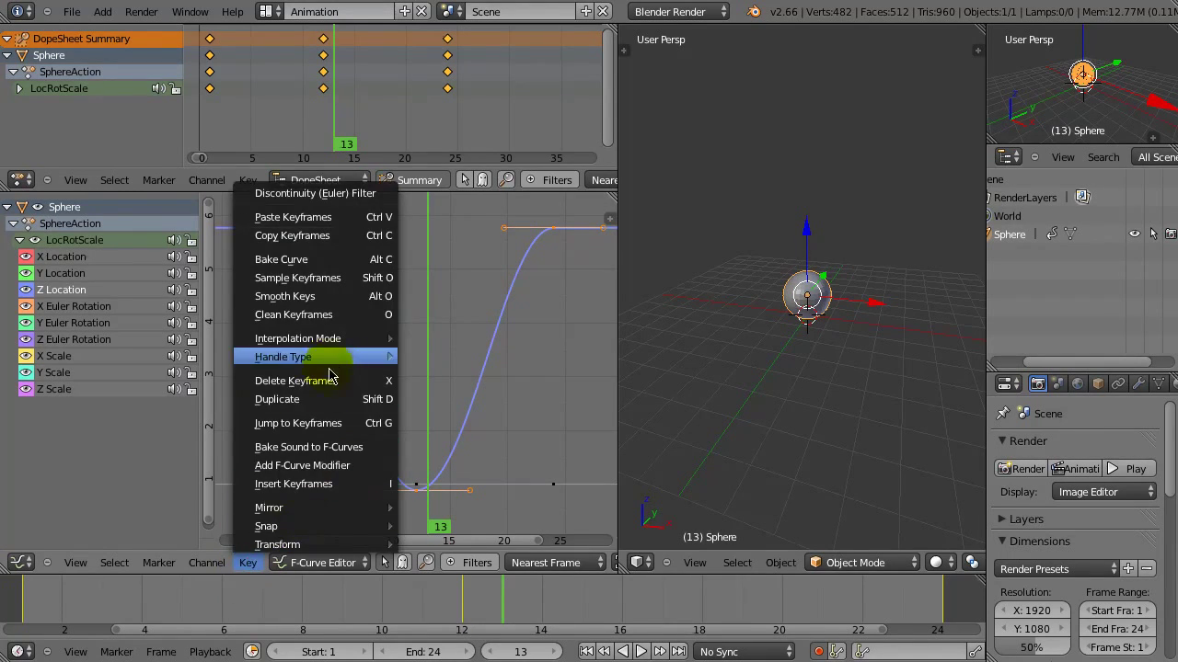
mouse_move(337, 340)
click(441, 359)
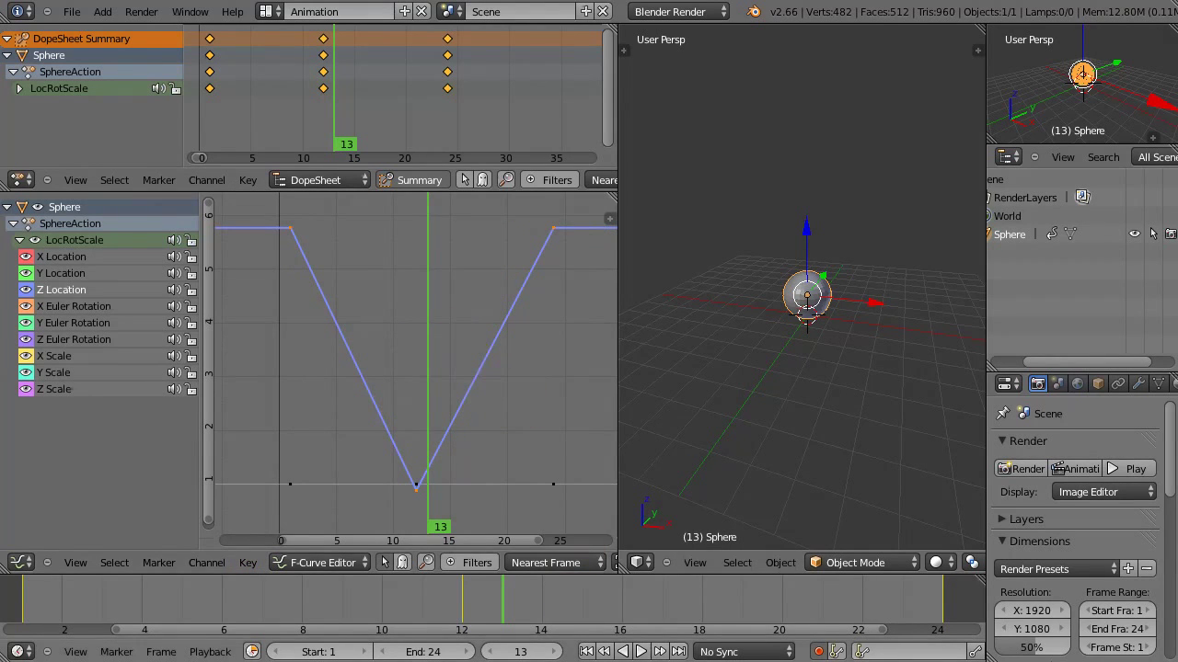
Step: Play the linear bounce from the first frame, and stop the playback
click(585, 651)
click(642, 651)
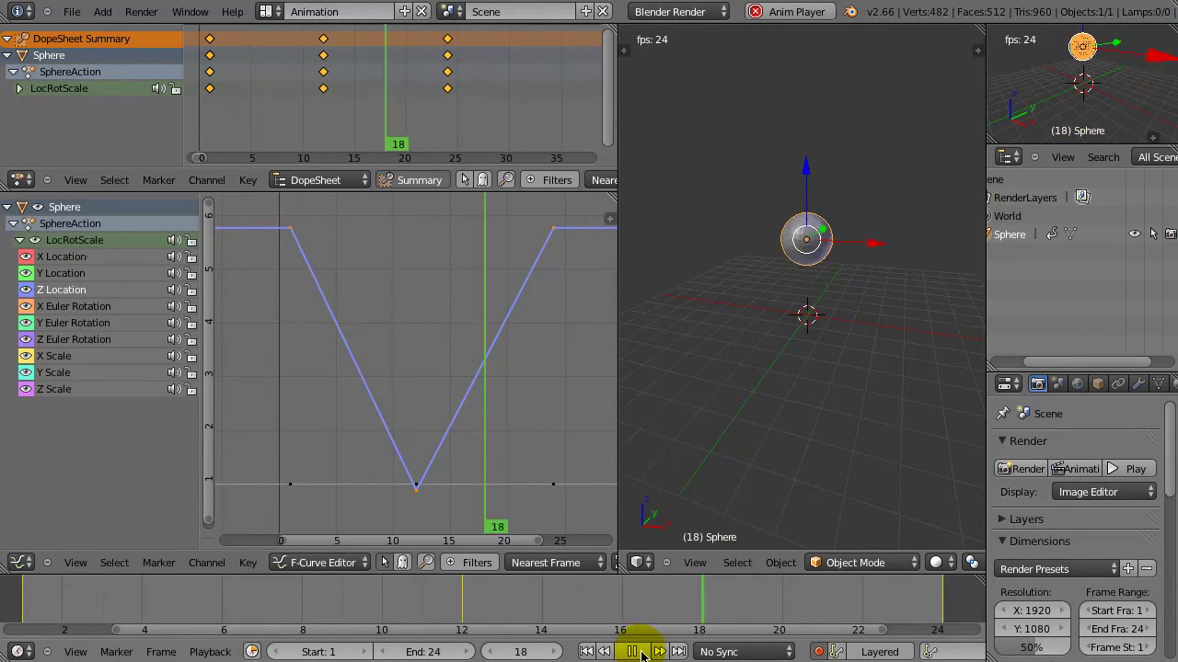
click(642, 651)
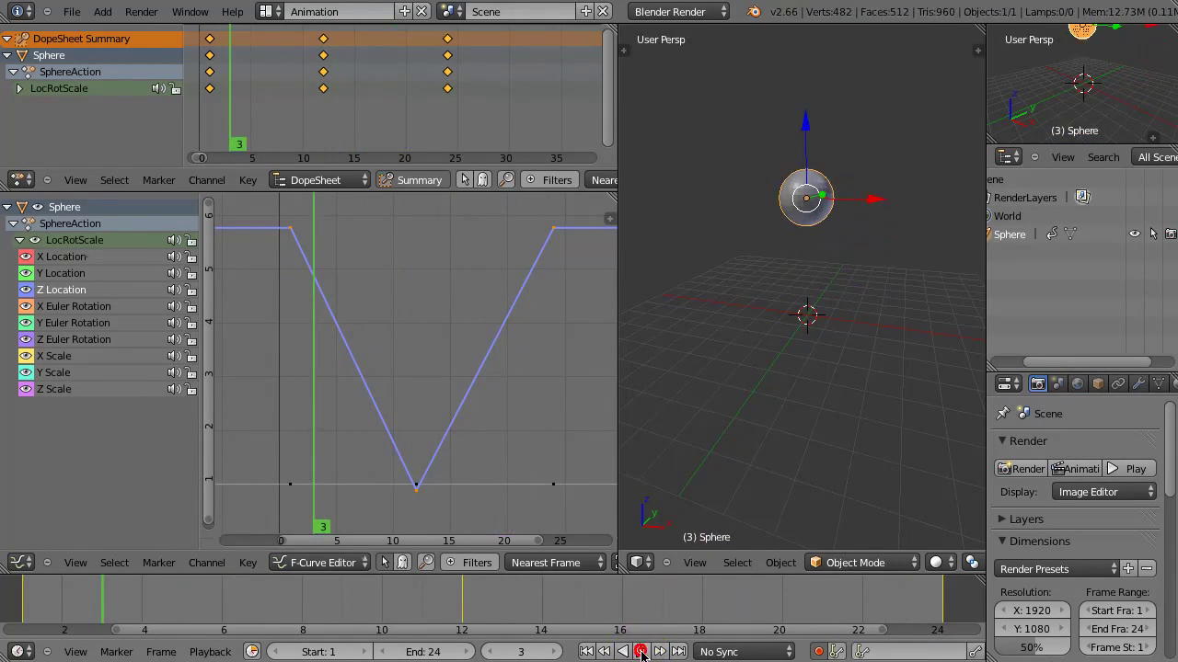
Step: Set the interpolation mode of the selected Z Location keys back to Bezier
click(246, 563)
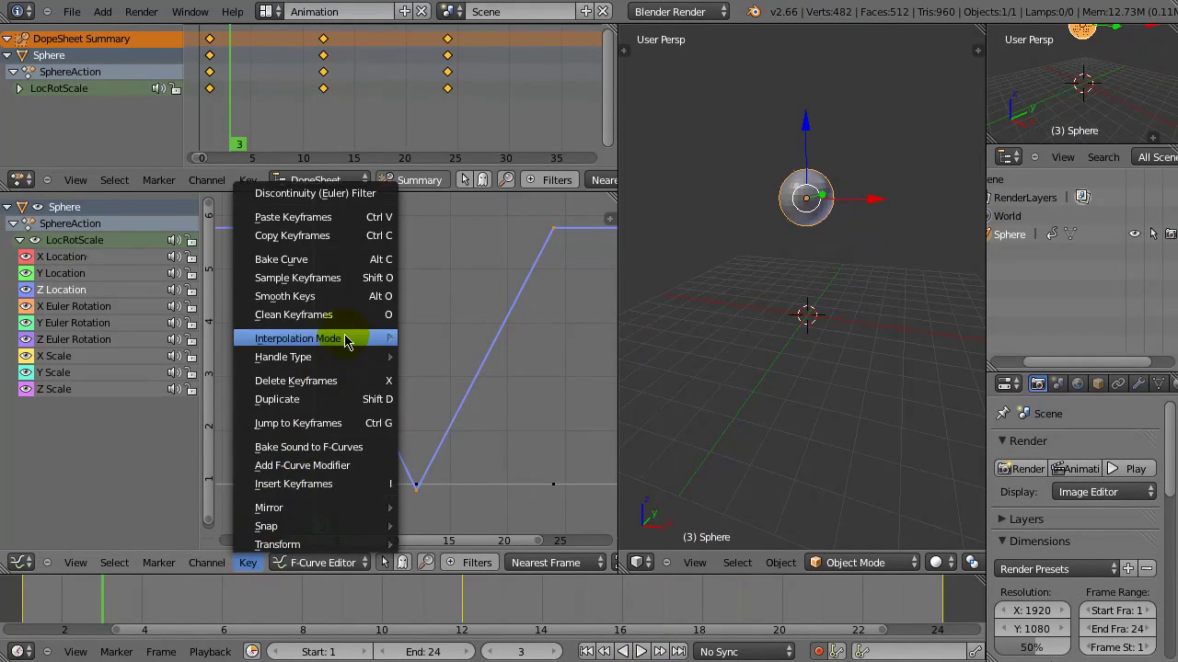
mouse_move(341, 338)
click(451, 379)
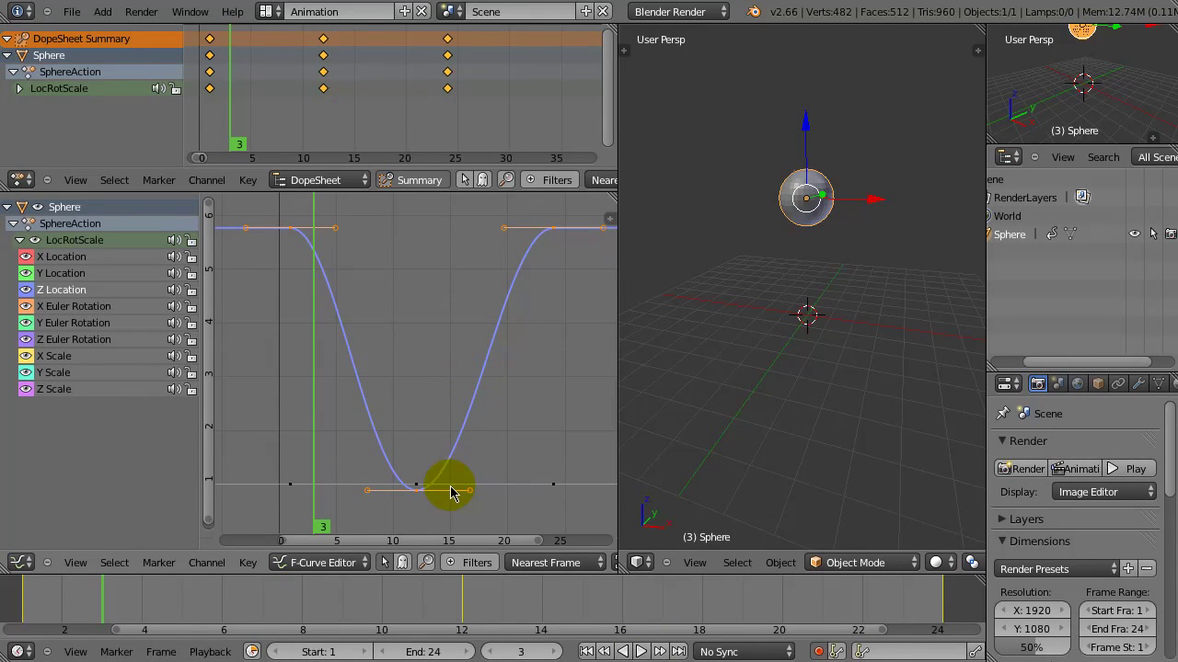
Step: Select only the frame 12 key of the Z Location curve and set its handle type to Free
key(a)
click(419, 492)
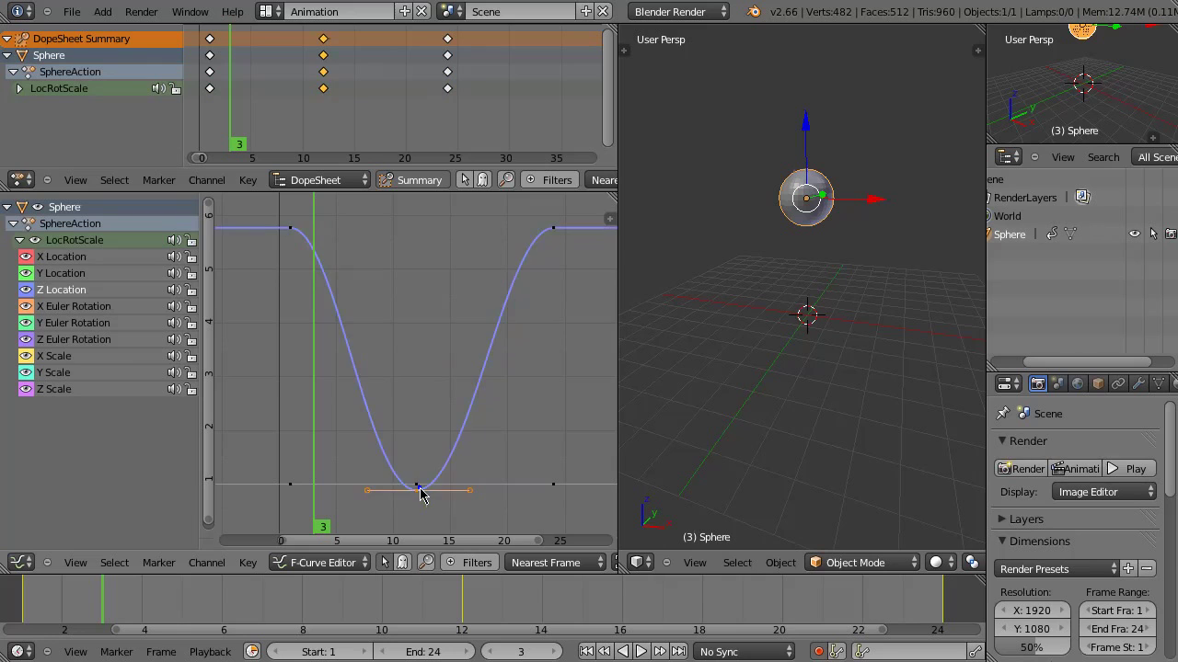
click(248, 562)
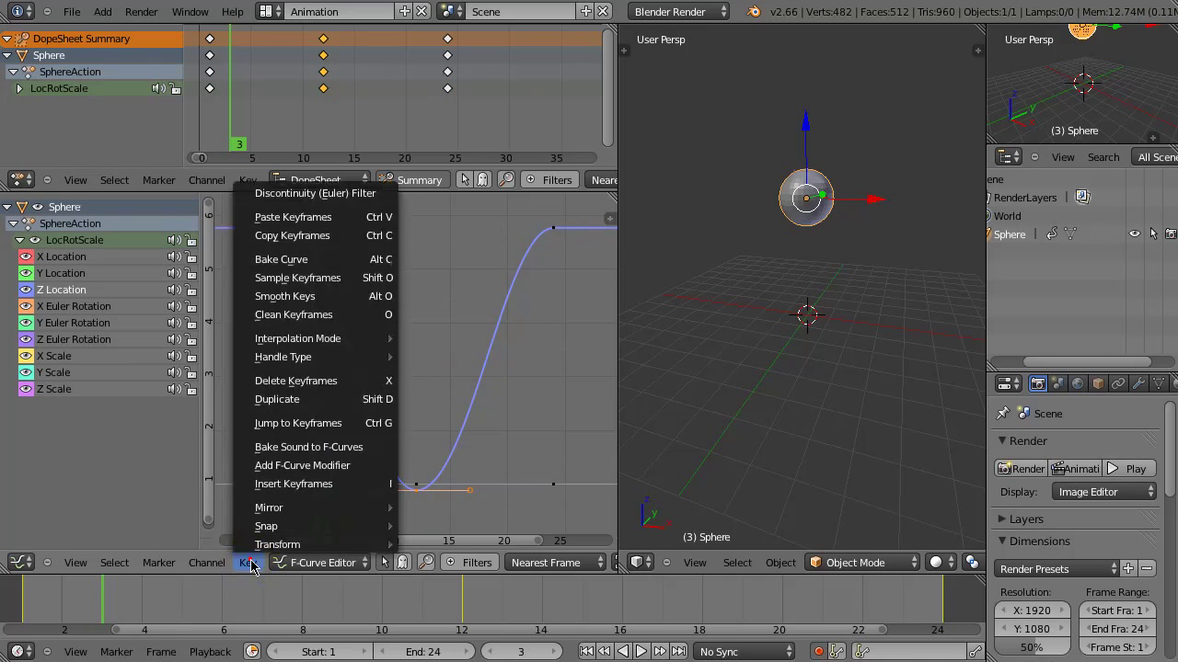
mouse_move(388, 357)
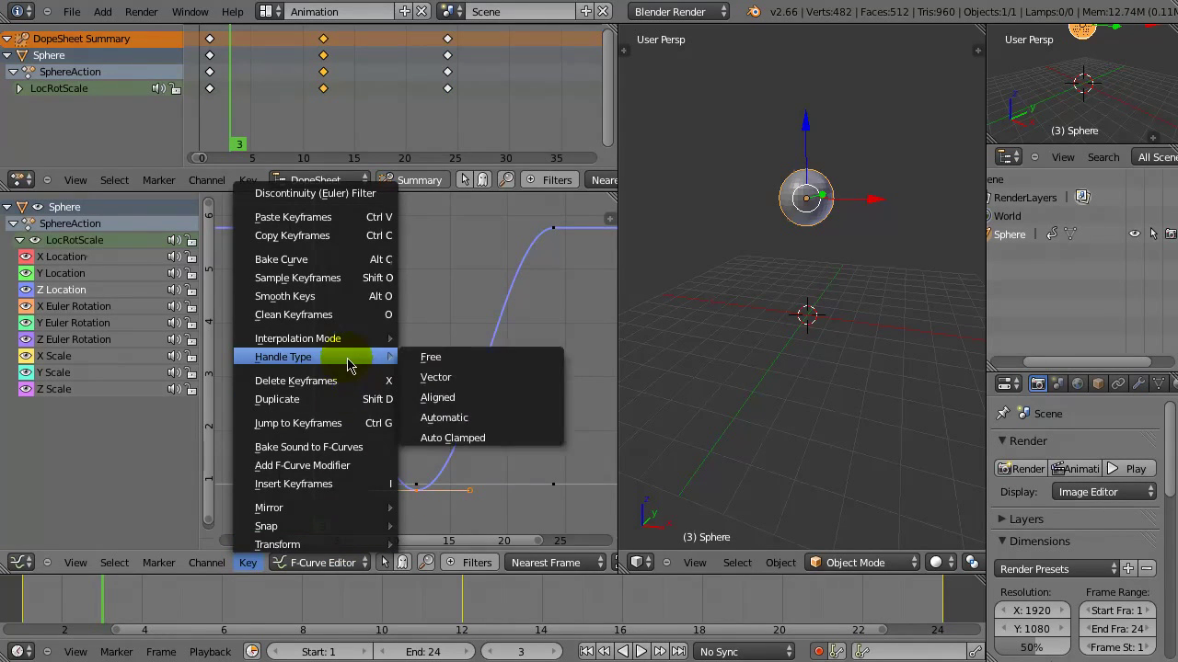
click(462, 358)
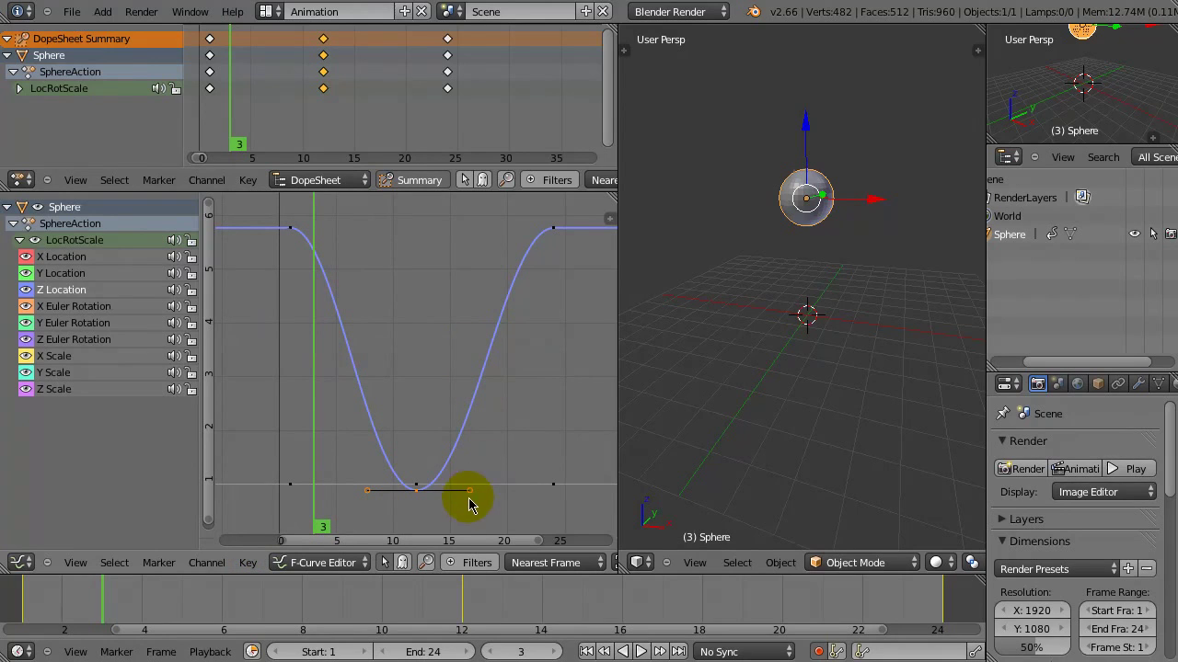
Step: Pull both handles of the frame 12 Z Location key up to a value of about 3.2, forming a sharp V at the bounce
right_drag(476, 489, 461, 371)
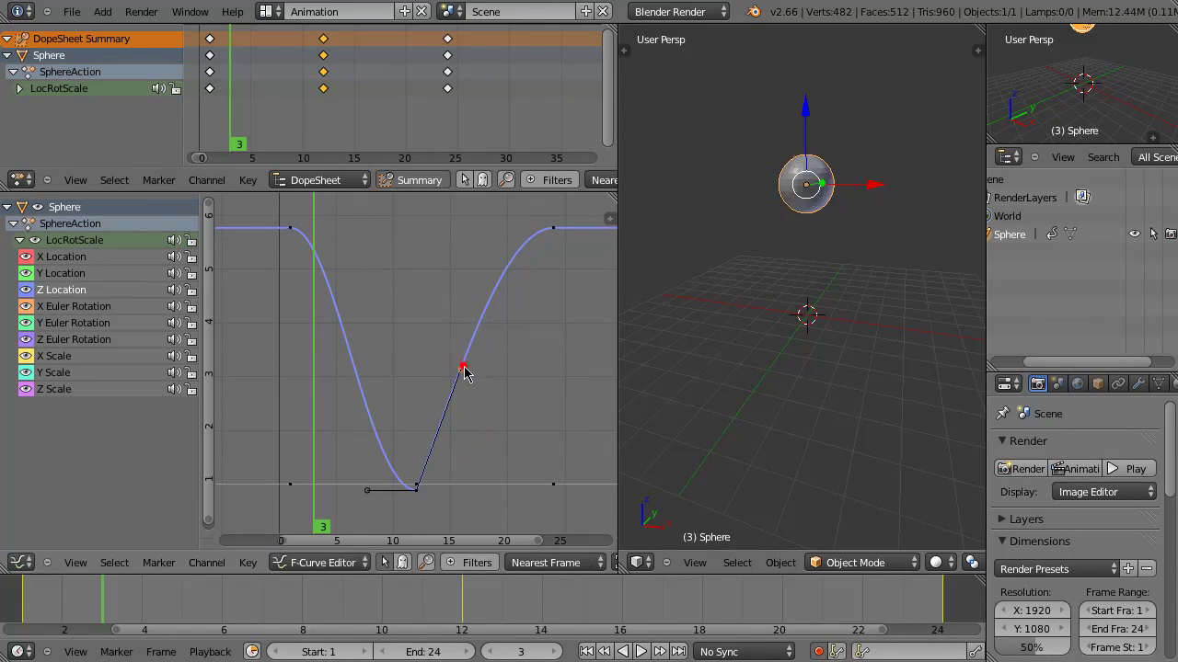
right_drag(368, 494, 389, 366)
right_click(468, 377)
right_drag(468, 377, 452, 366)
Step: Play the reshaped bounce from the first frame, and stop the playback
click(586, 651)
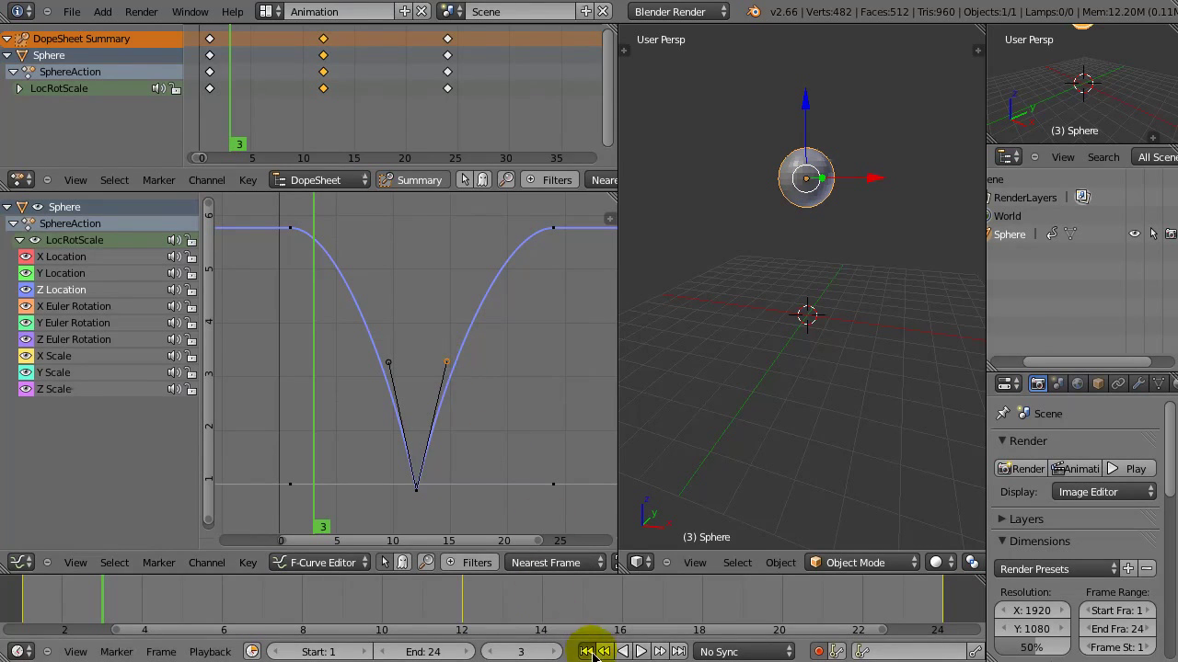
click(644, 651)
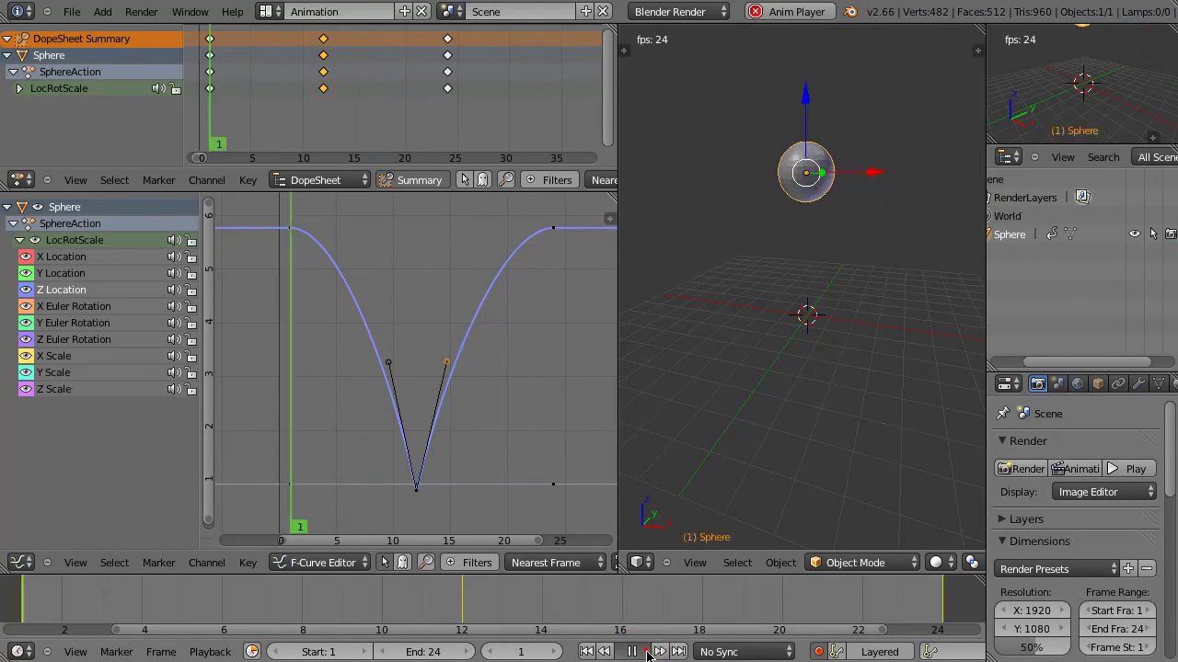
click(647, 651)
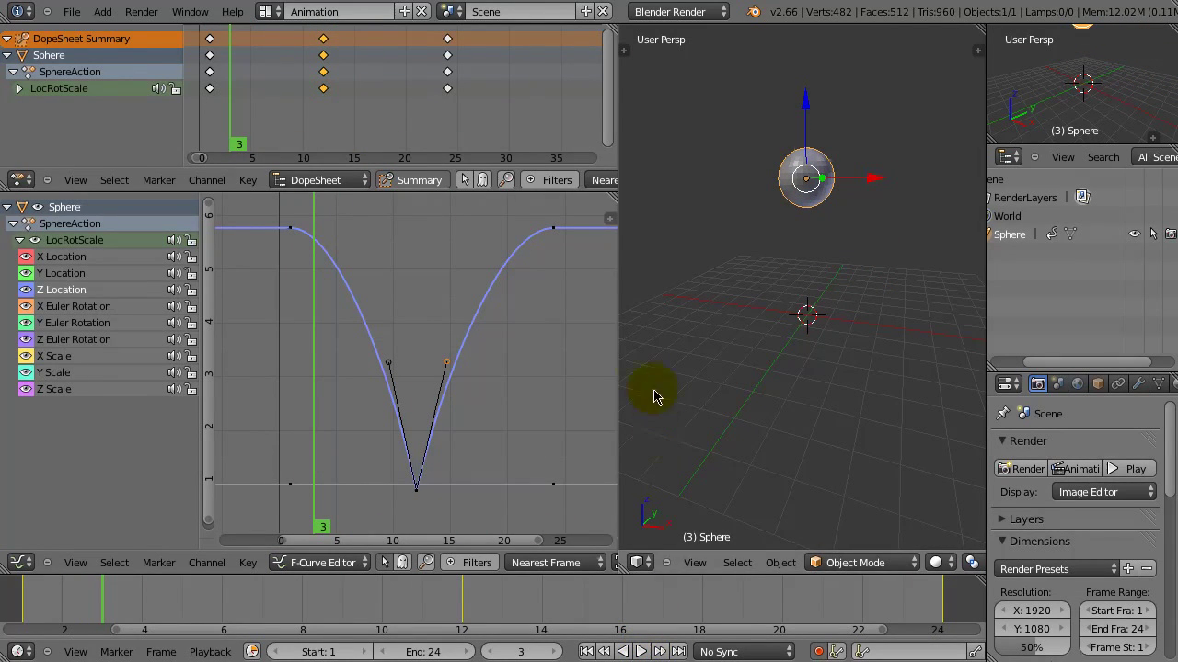
Step: Widen the 3D view and add a Simple Deform modifier to the sphere, set to Stretch mode
drag(616, 342, 516, 341)
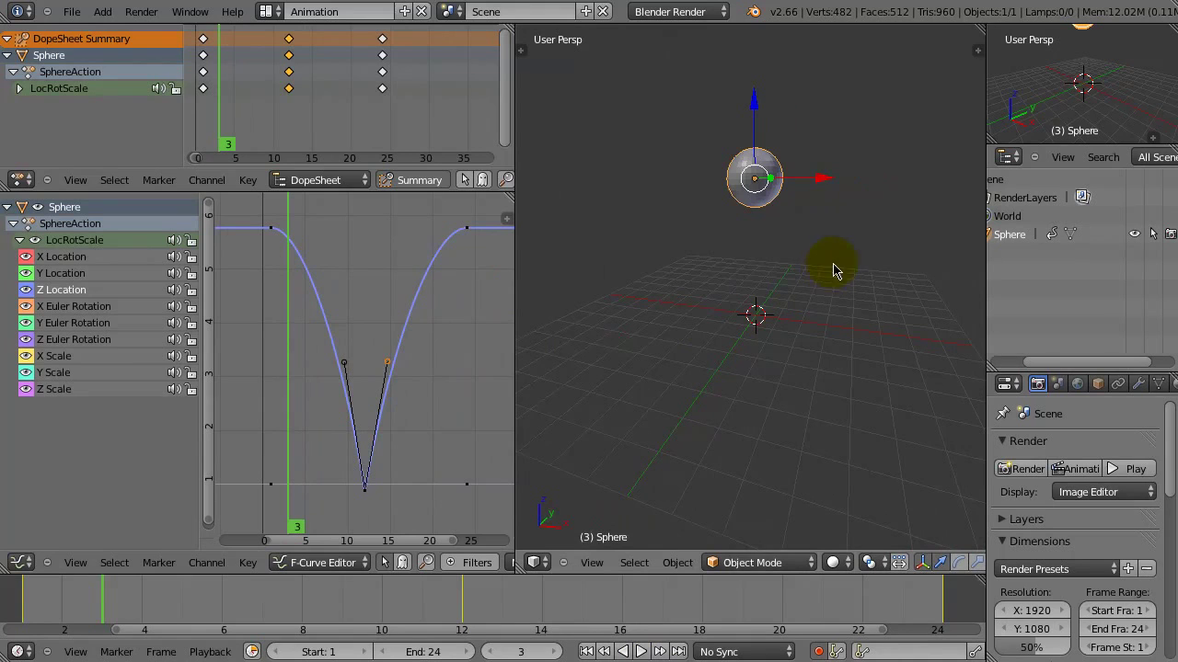
middle_drag(833, 269, 805, 359)
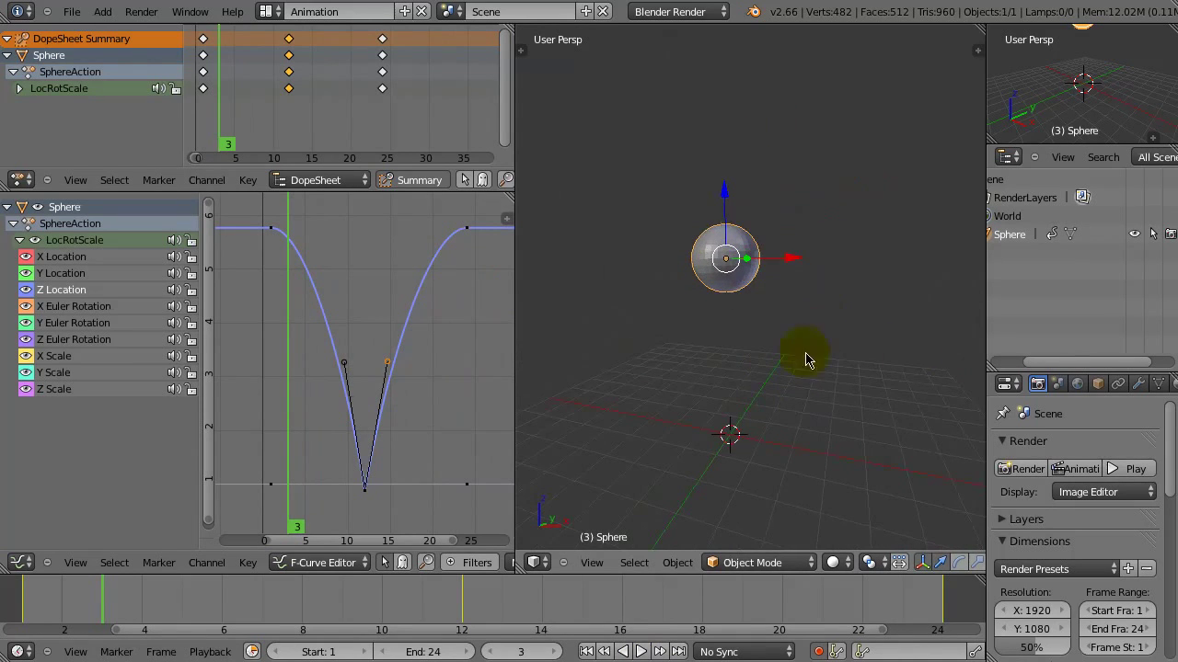
click(1138, 385)
click(1058, 448)
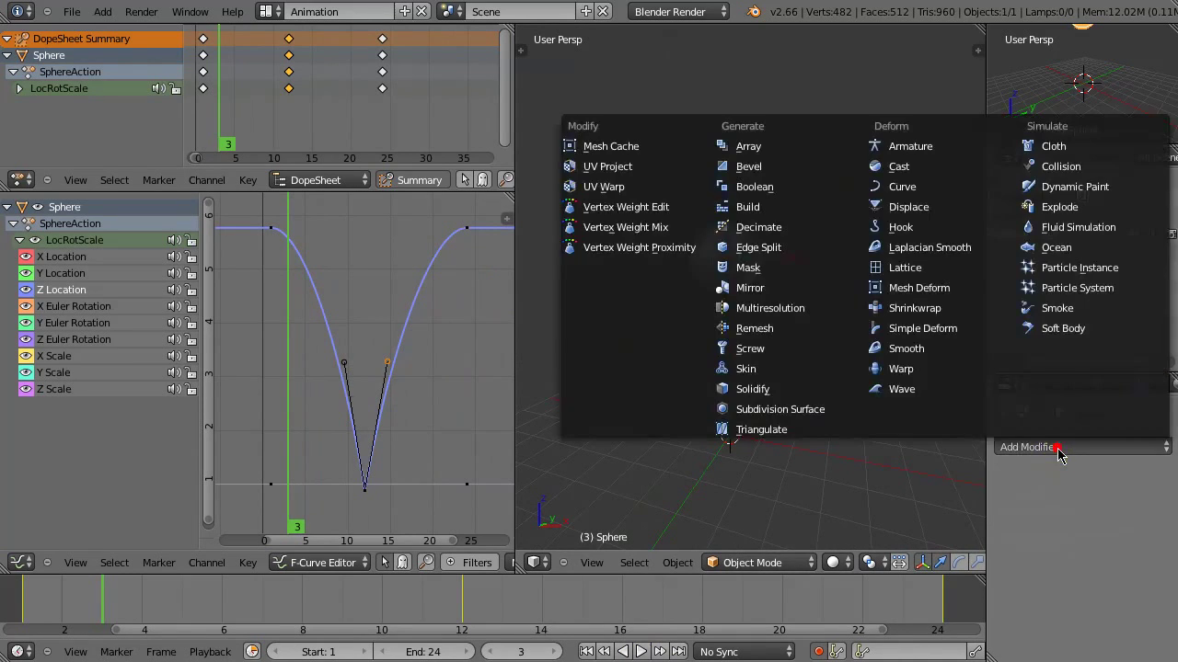
click(926, 331)
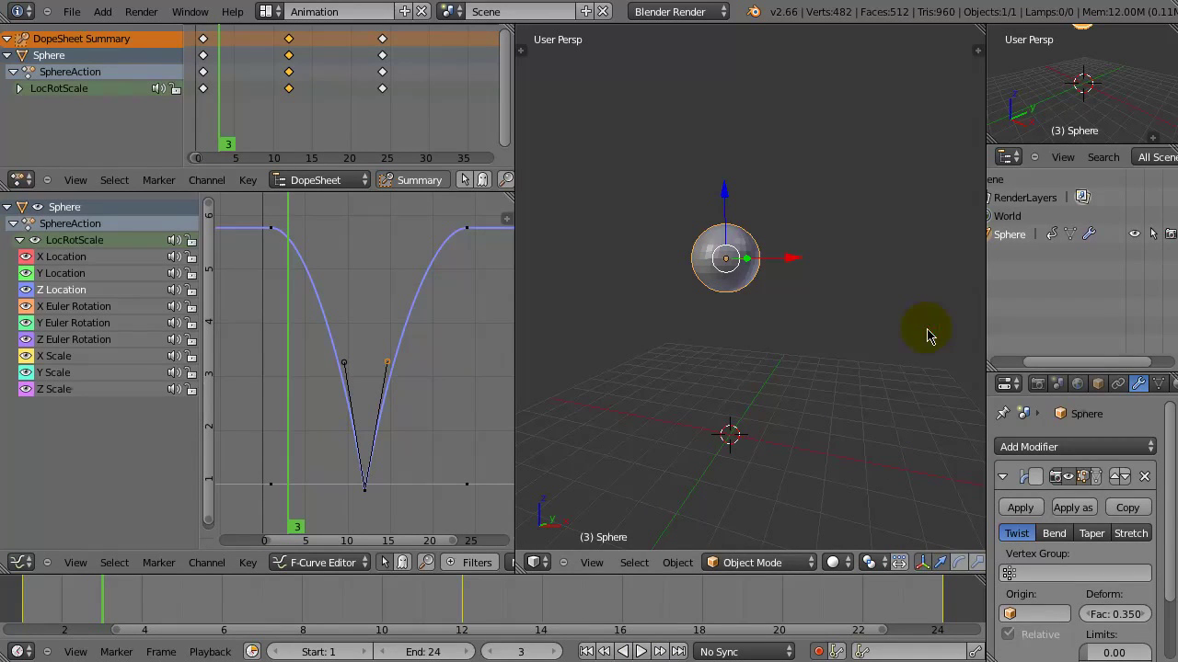
click(1129, 533)
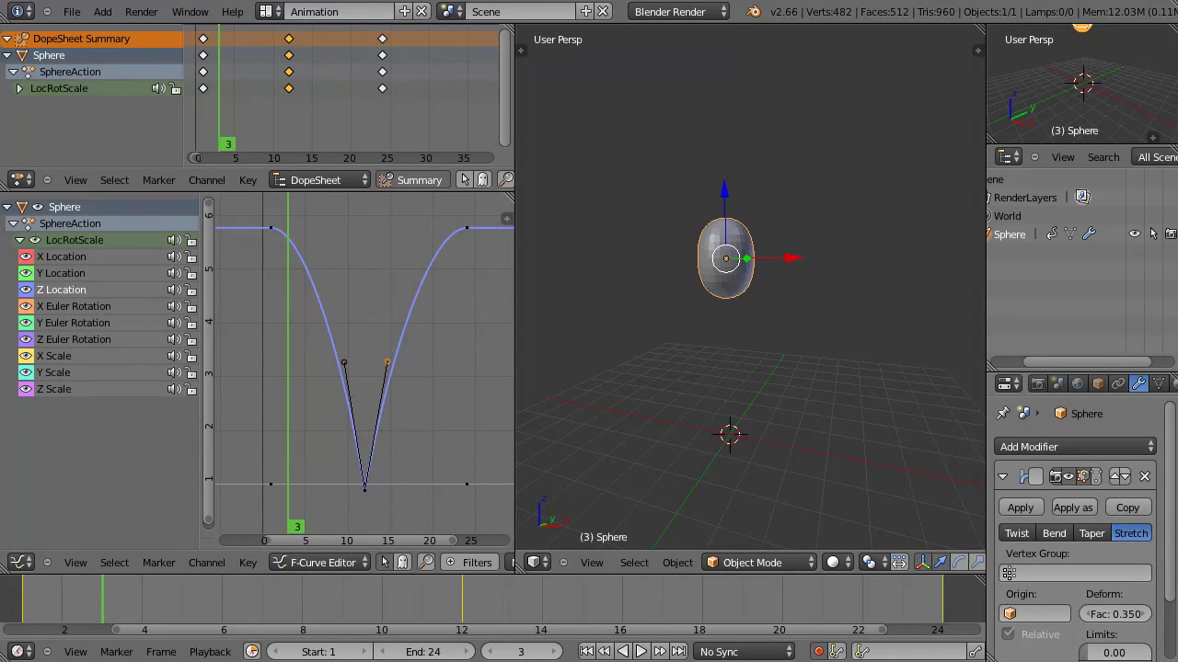
scroll(1140, 515, down, 2)
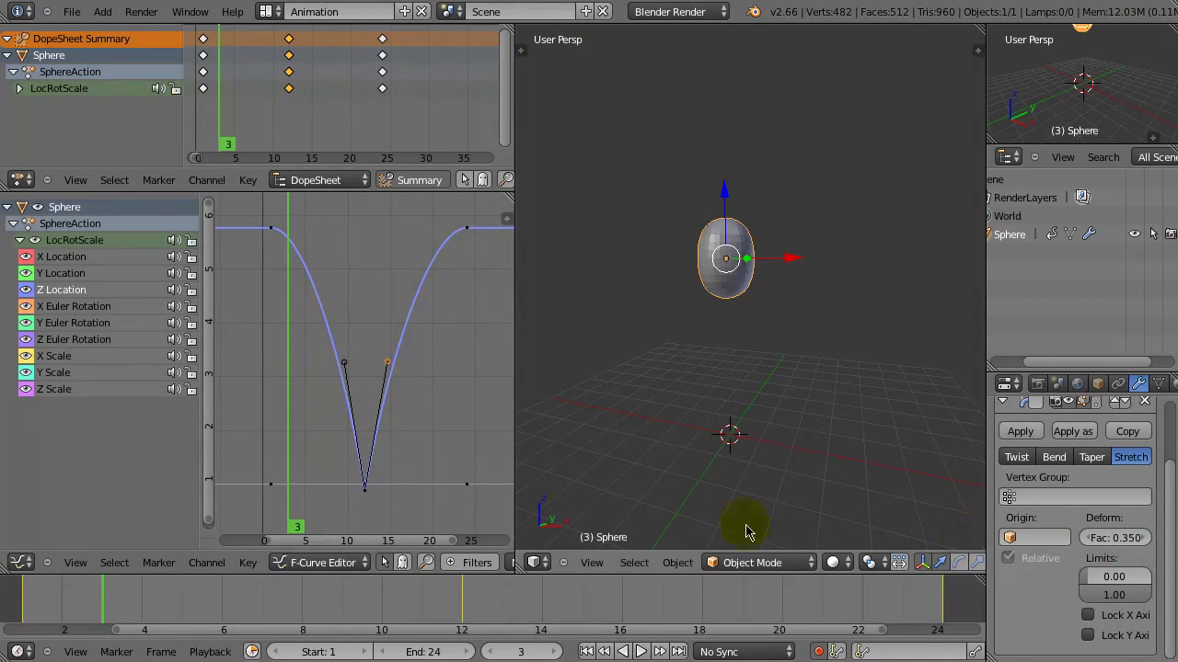
Step: At frame 1, set the Simple Deform factor to 0 and insert a keyframe for it
drag(118, 592, 26, 599)
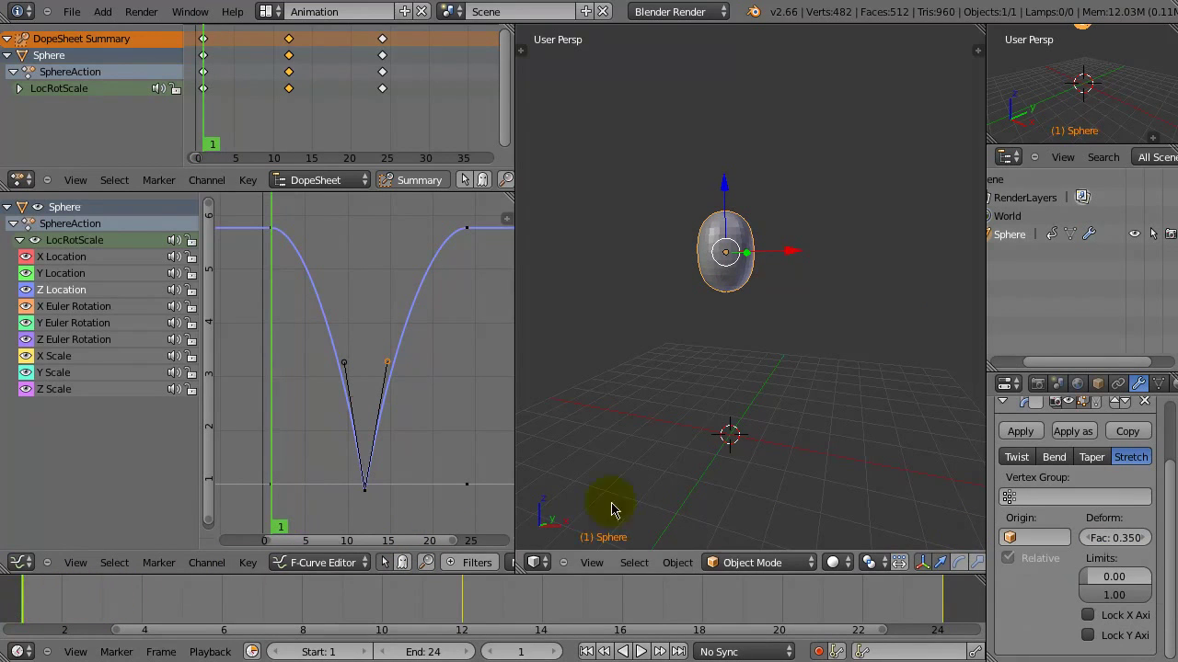
click(1124, 537)
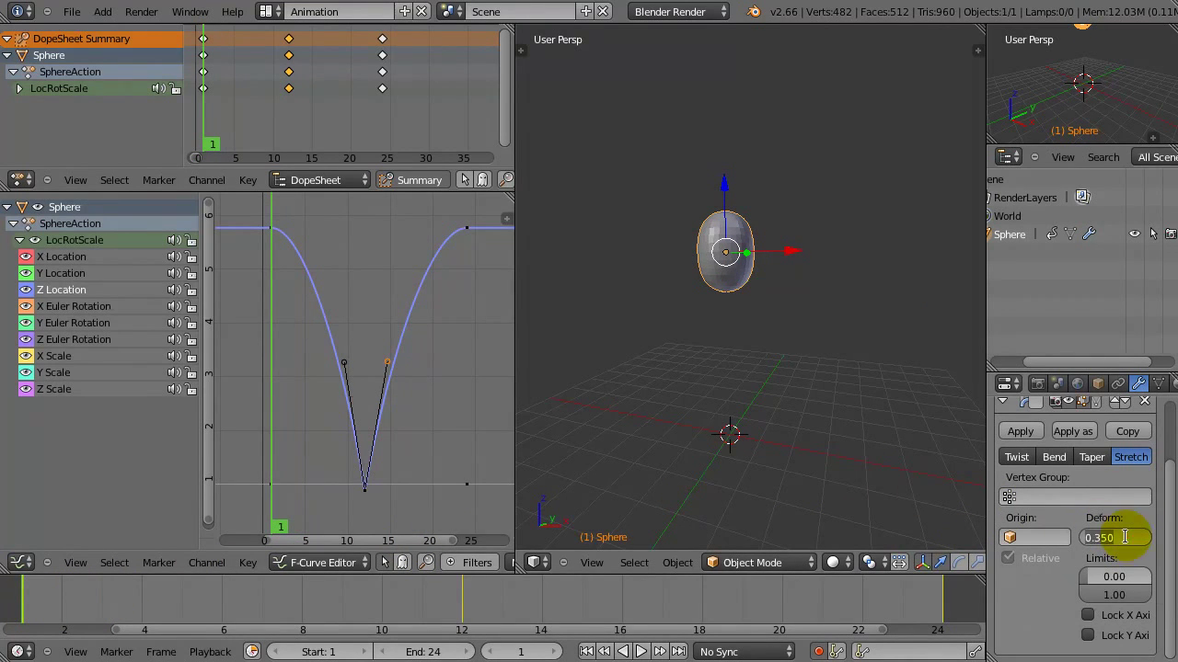
text(0)
key(Return)
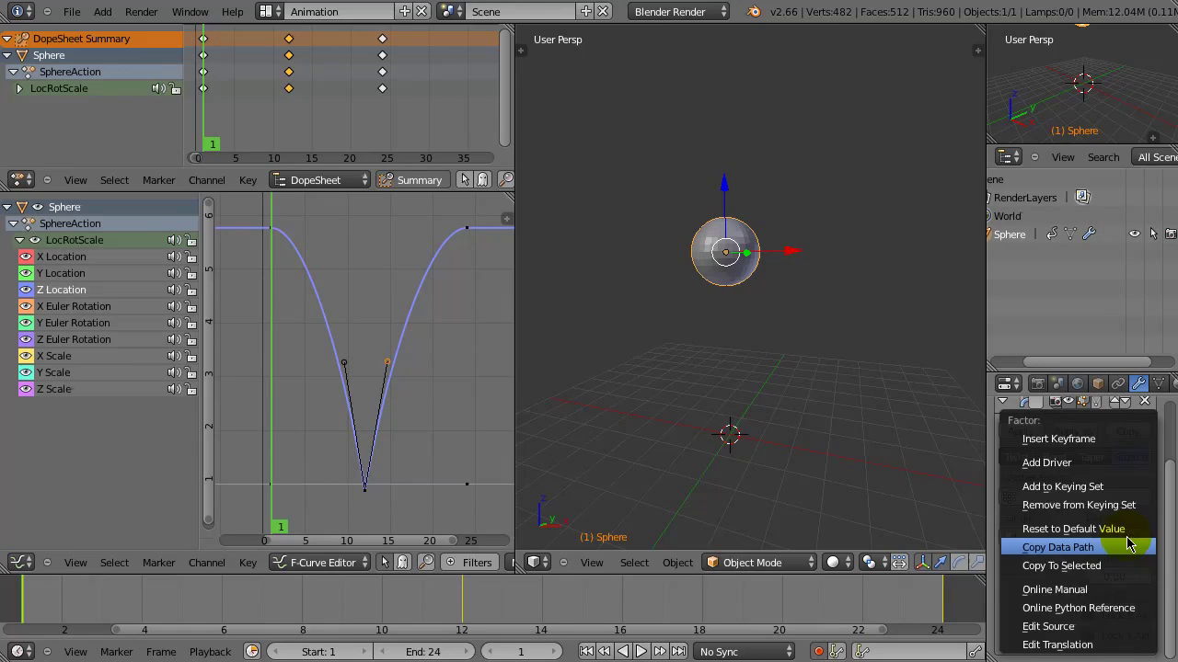
click(1109, 439)
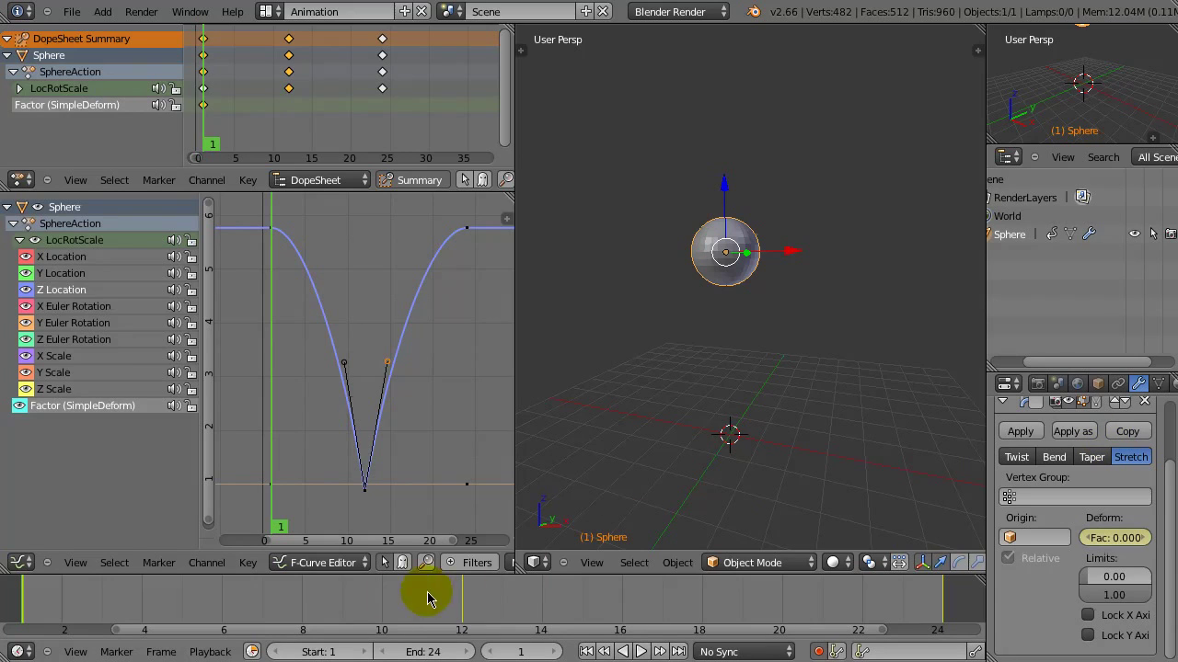
Step: At frame 10, set the Simple Deform factor to 0.5 and keyframe it
click(384, 609)
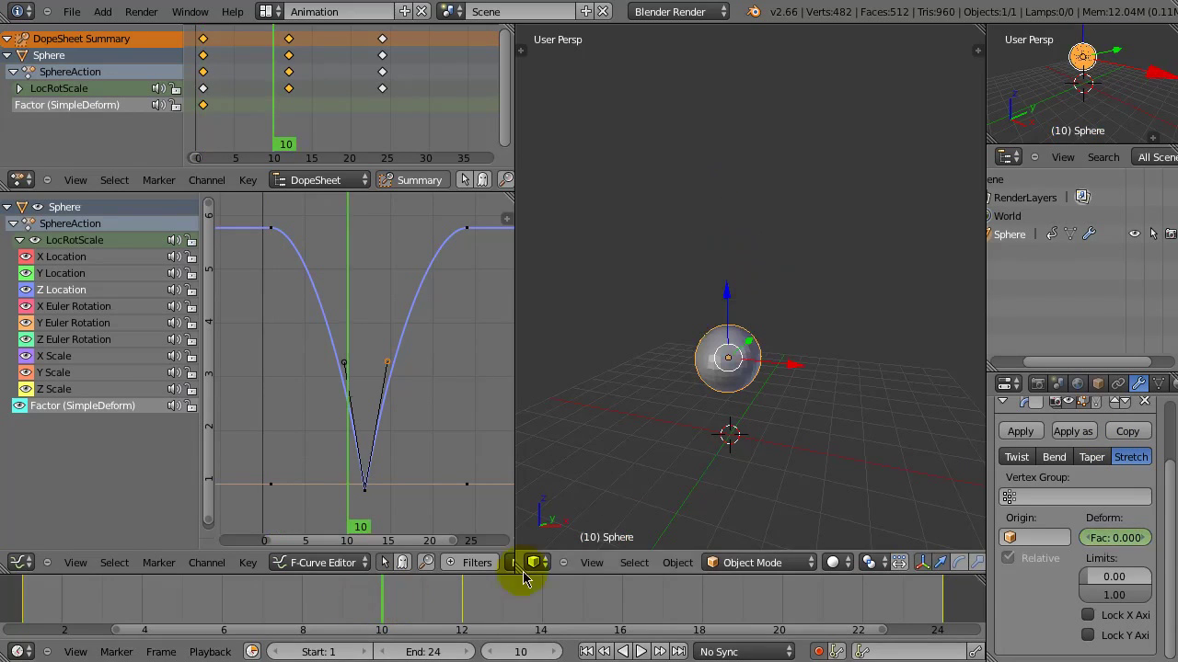
click(1116, 538)
text(.5)
key(Return)
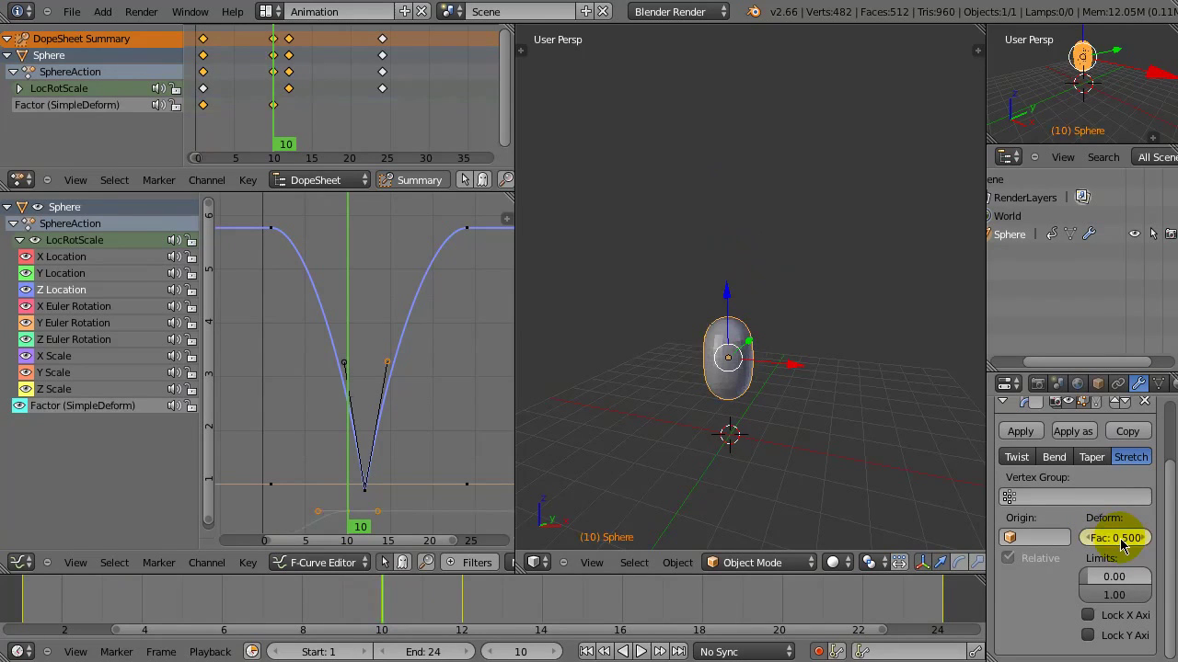
Step: At frame 12, set the Simple Deform factor to -0.25 and keyframe it
click(468, 598)
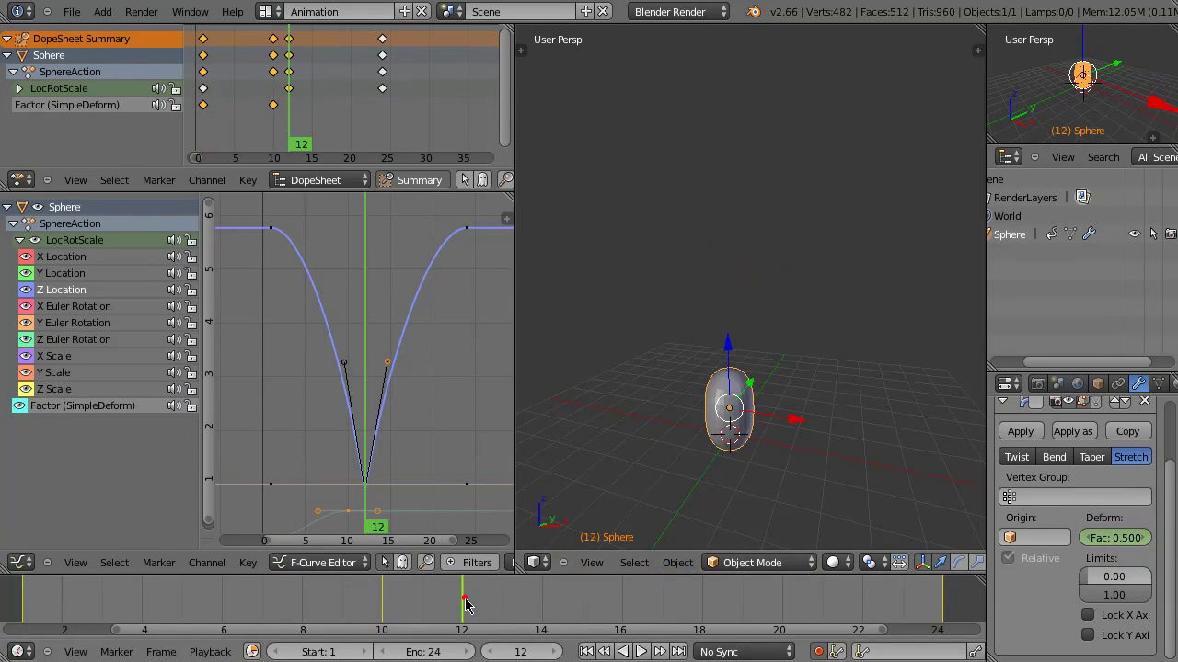
click(1128, 538)
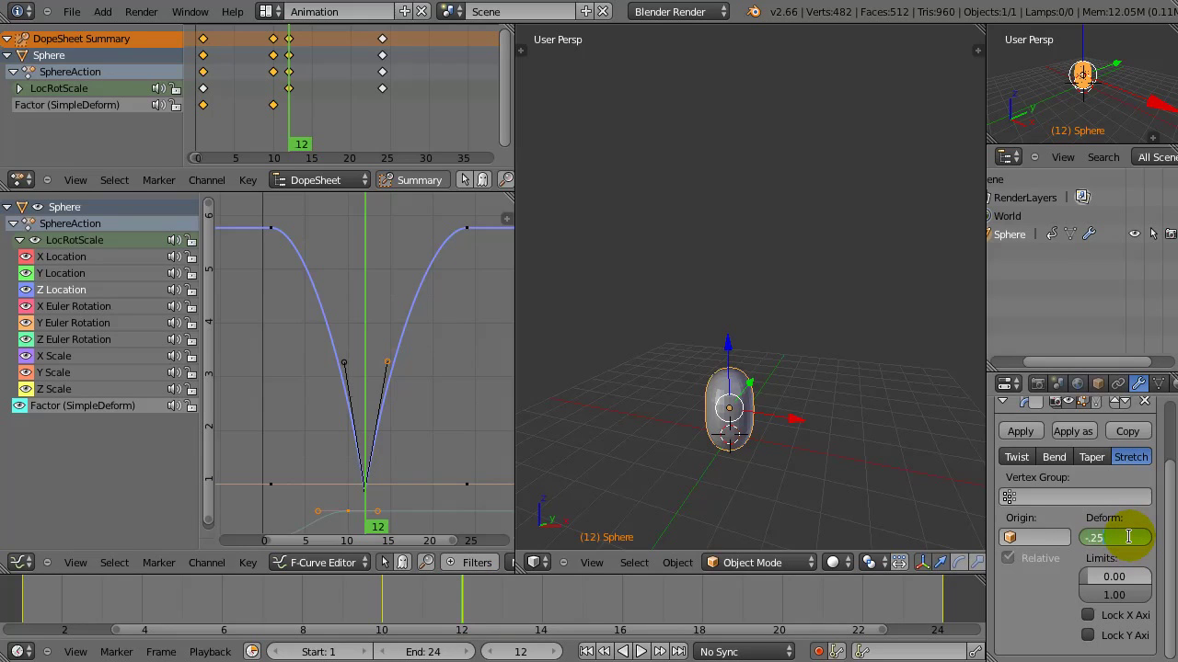
key(Return)
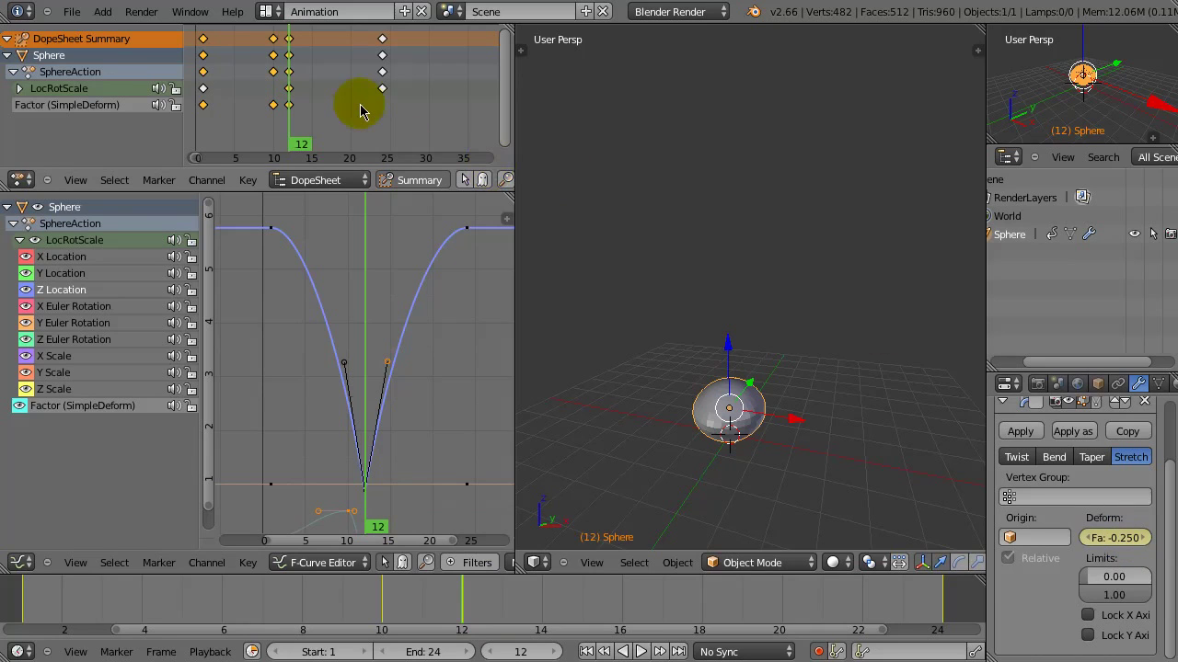
Step: Duplicate the frame 10 factor key in the DopeSheet and place the copy at frame 14
click(273, 39)
right_click(273, 39)
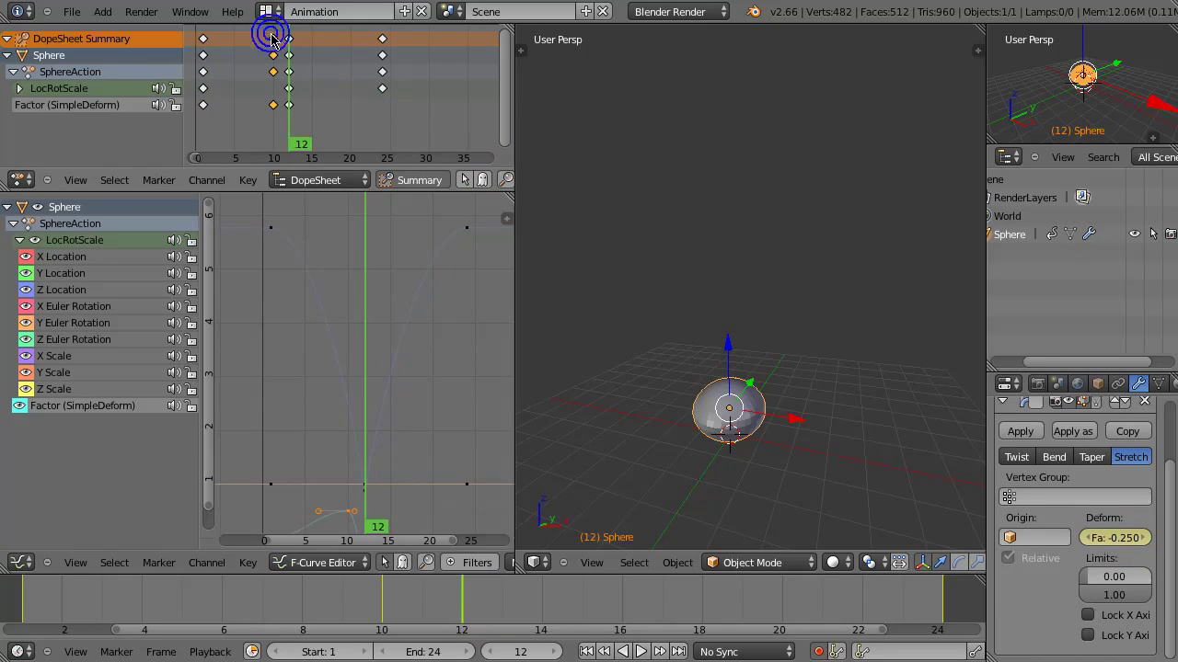
key(g)
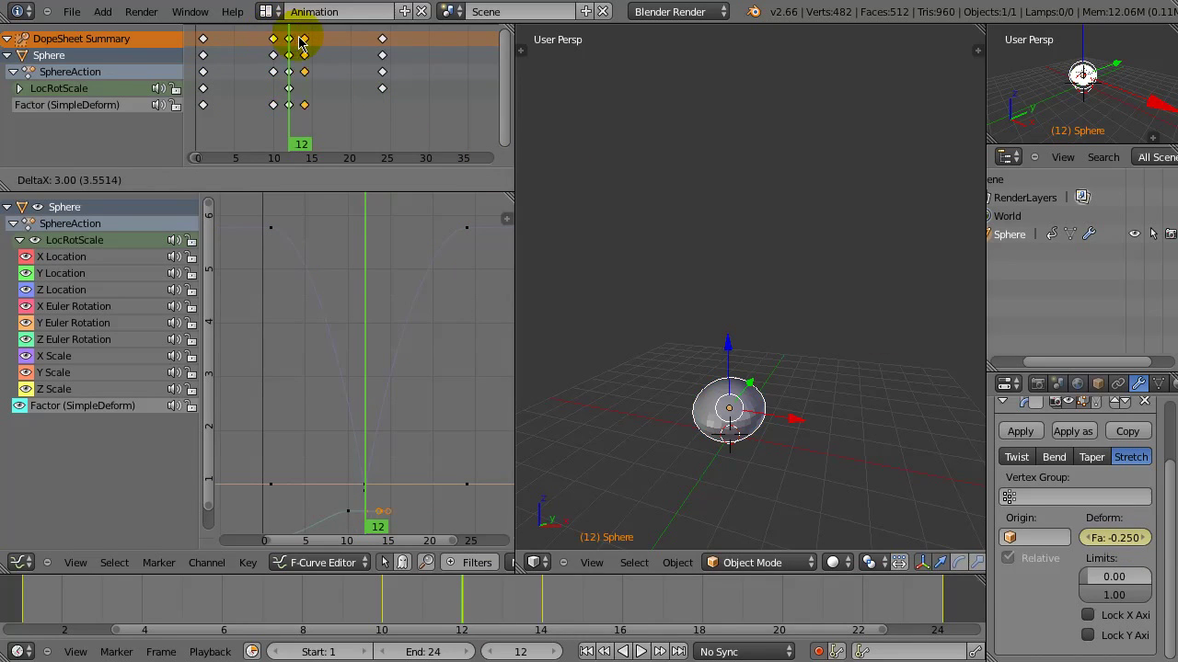
click(306, 44)
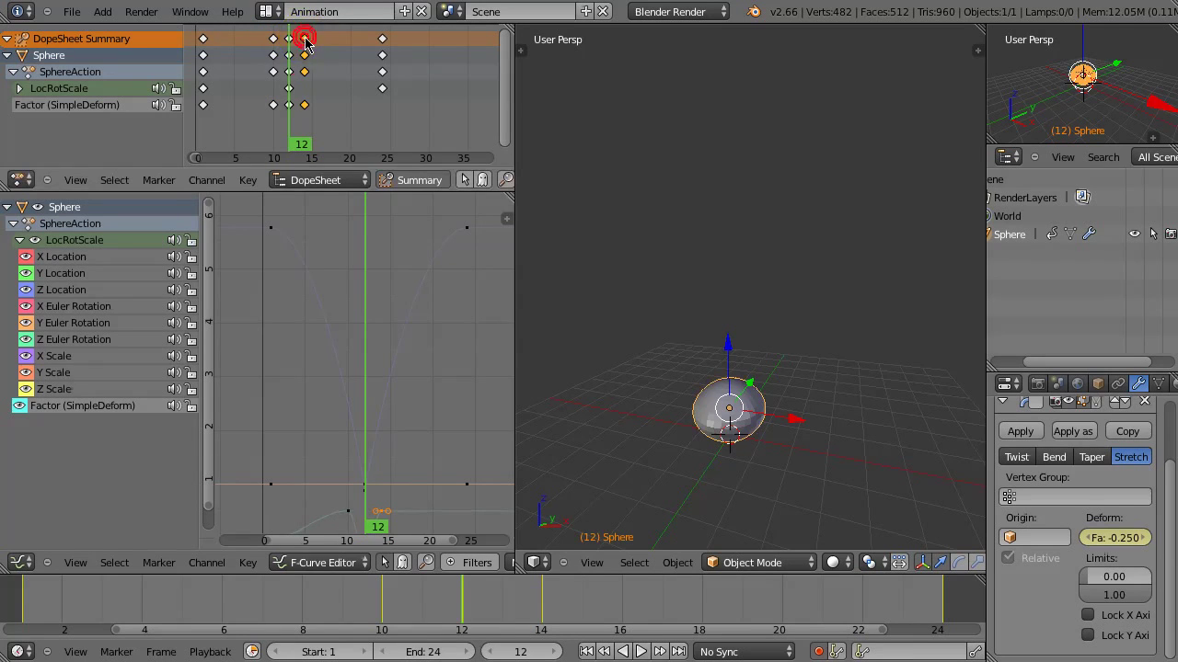
Step: Duplicate the frame 1 key of the Simple Deform factor channel to frame 24
right_click(209, 107)
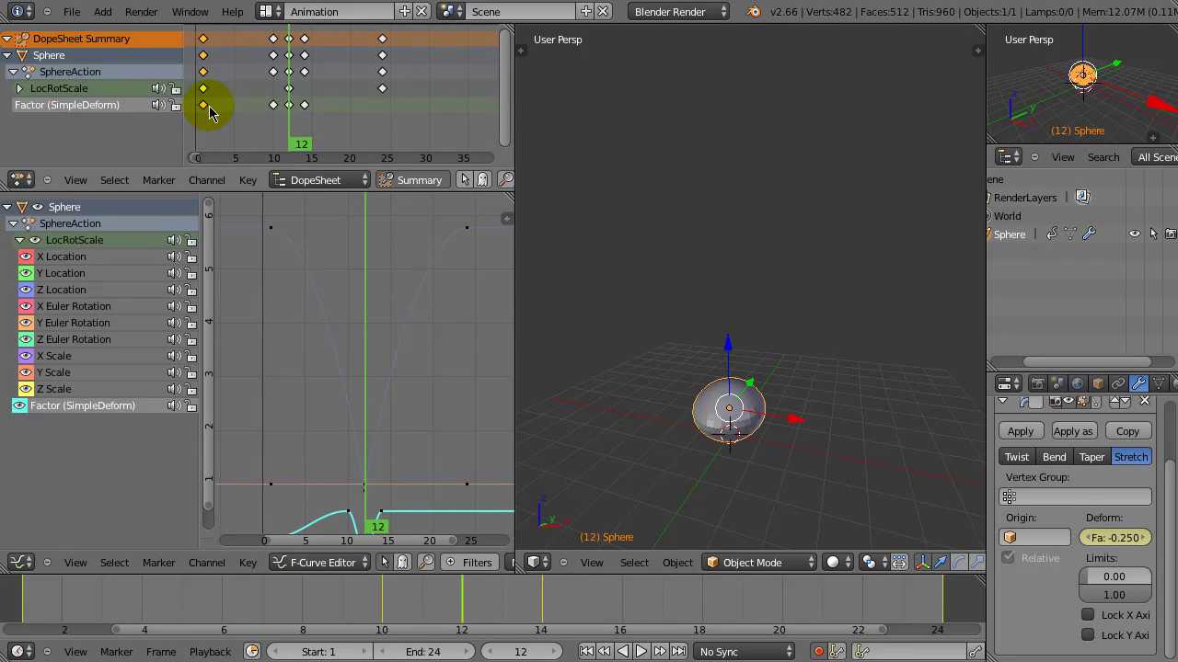
key(shift+d)
click(384, 109)
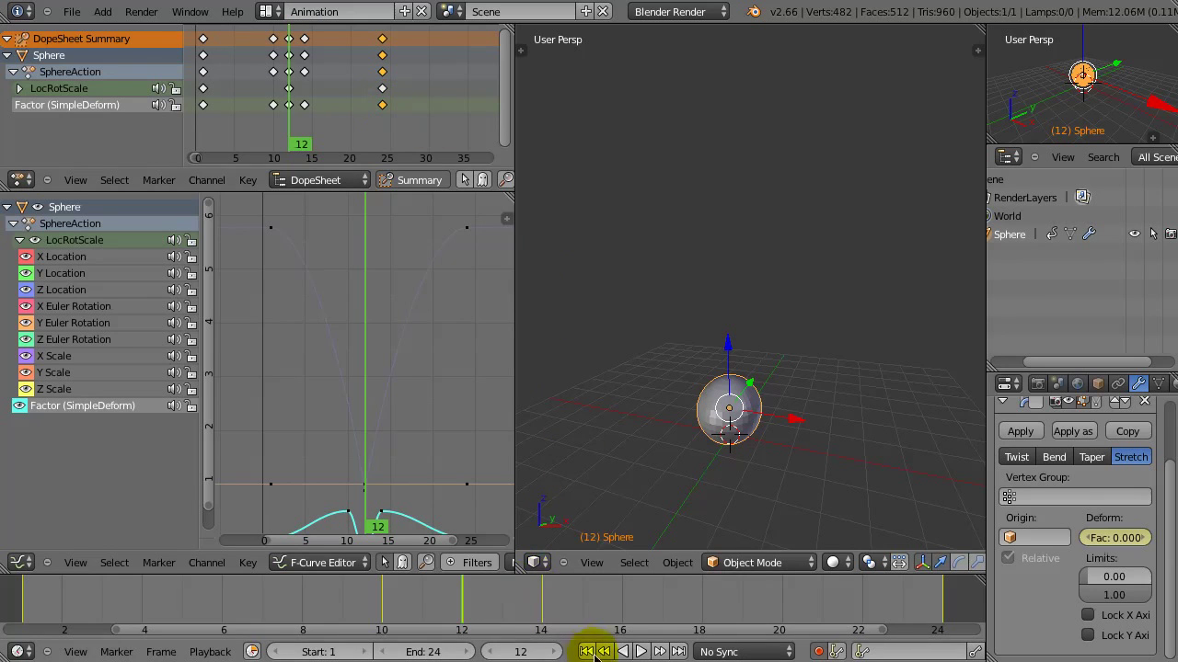
Step: Play the squash-and-stretch bounce from the first frame, and stop the playback
click(588, 652)
click(642, 651)
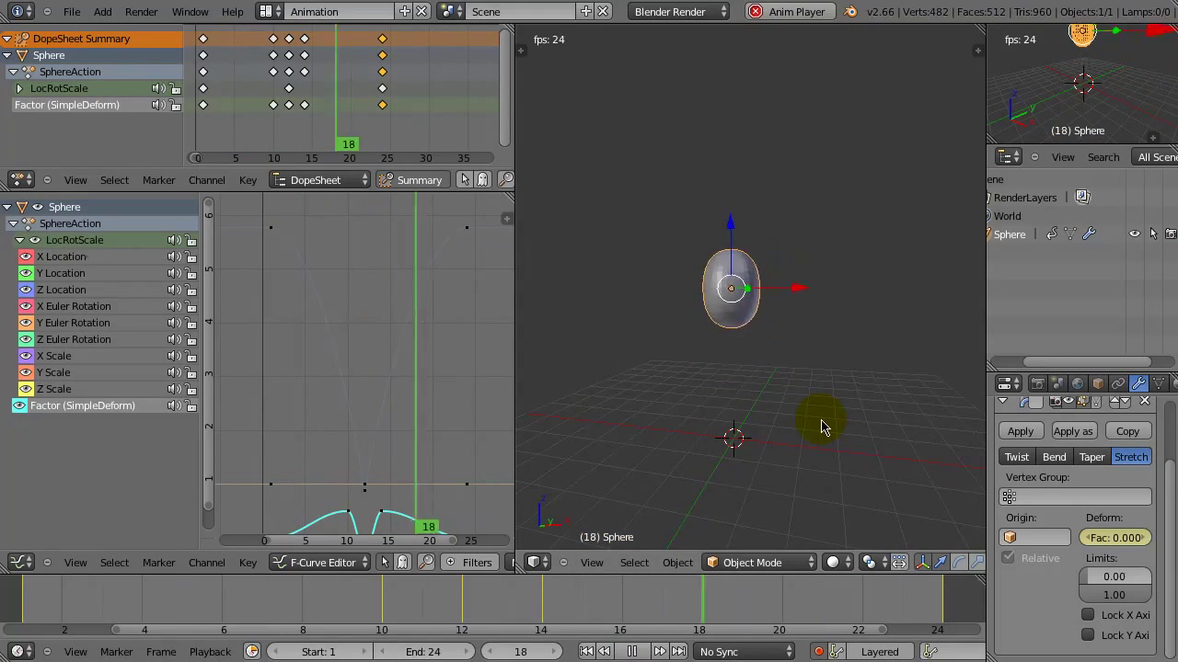
click(632, 651)
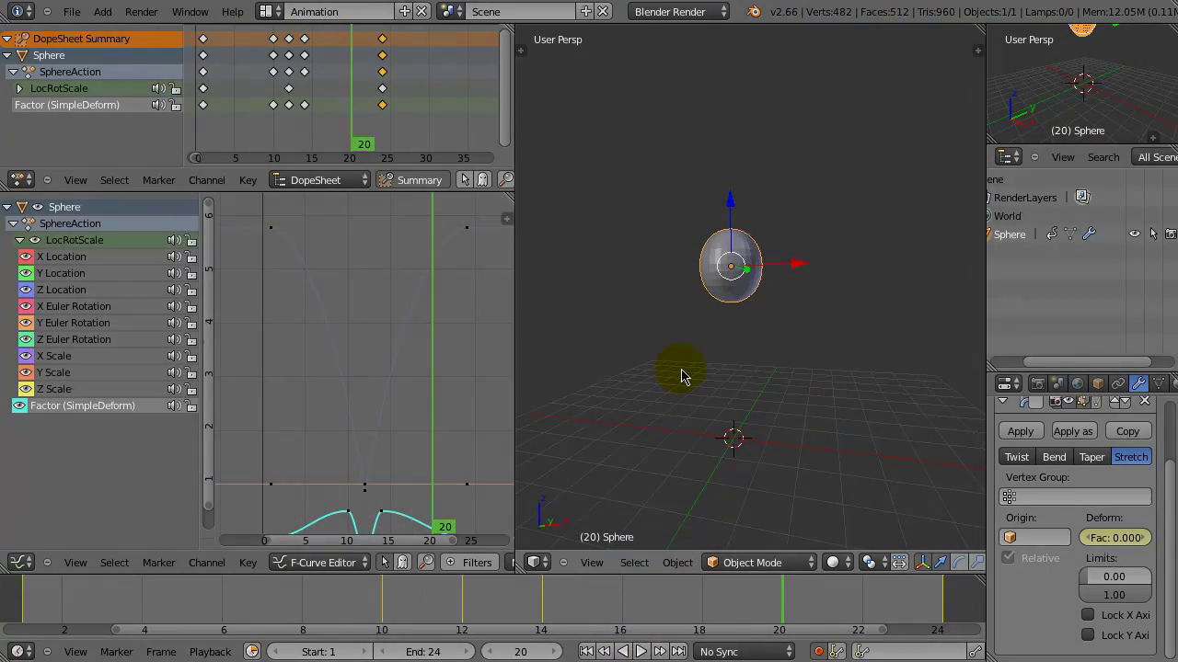